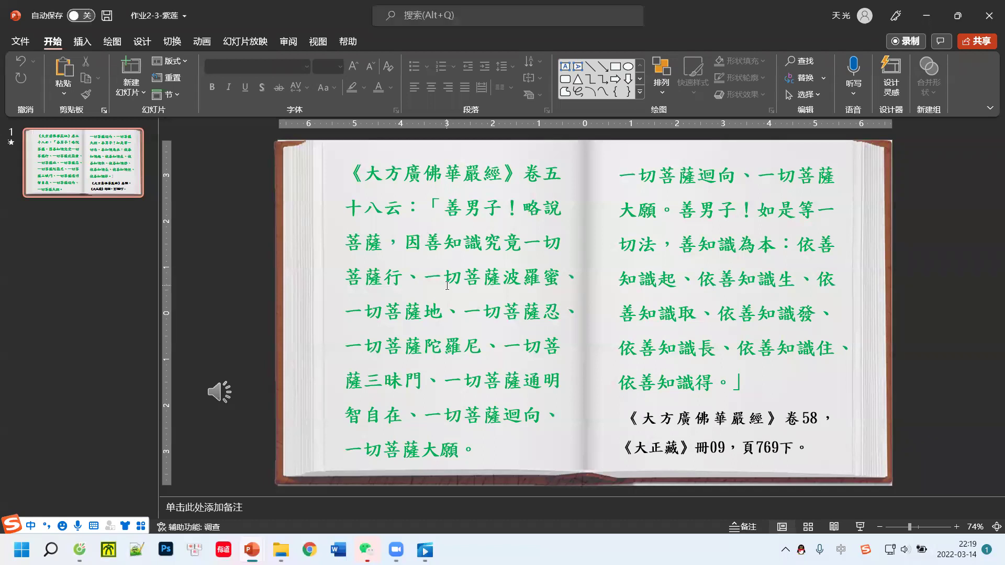
- Switch to the 作業2-3 presentation with the dark gold book background and play its slide show to the end
{"action": "mouse_move", "coordinate": [282, 550]}
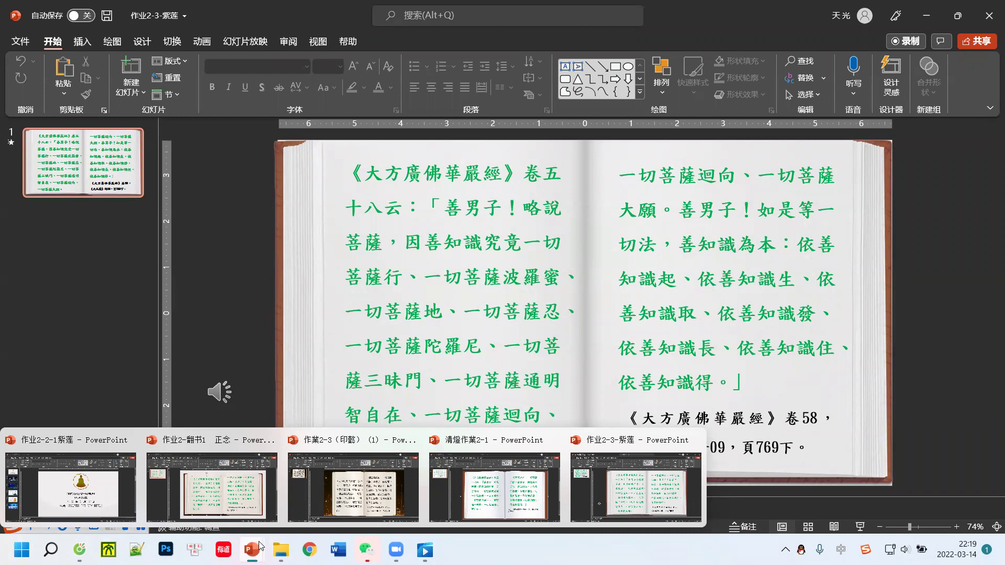
{"action": "left_click", "coordinate": [390, 492]}
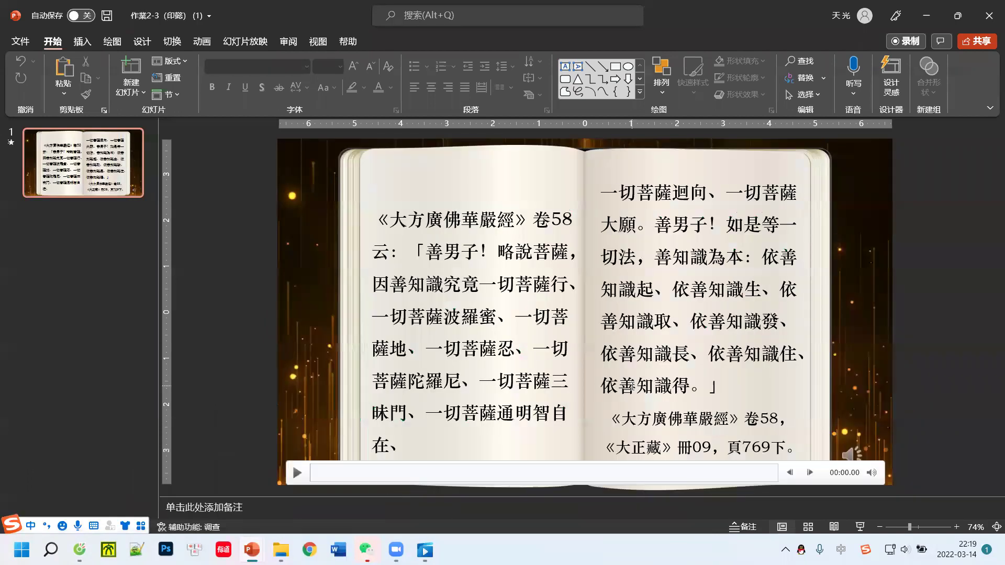
{"action": "left_click", "coordinate": [860, 526]}
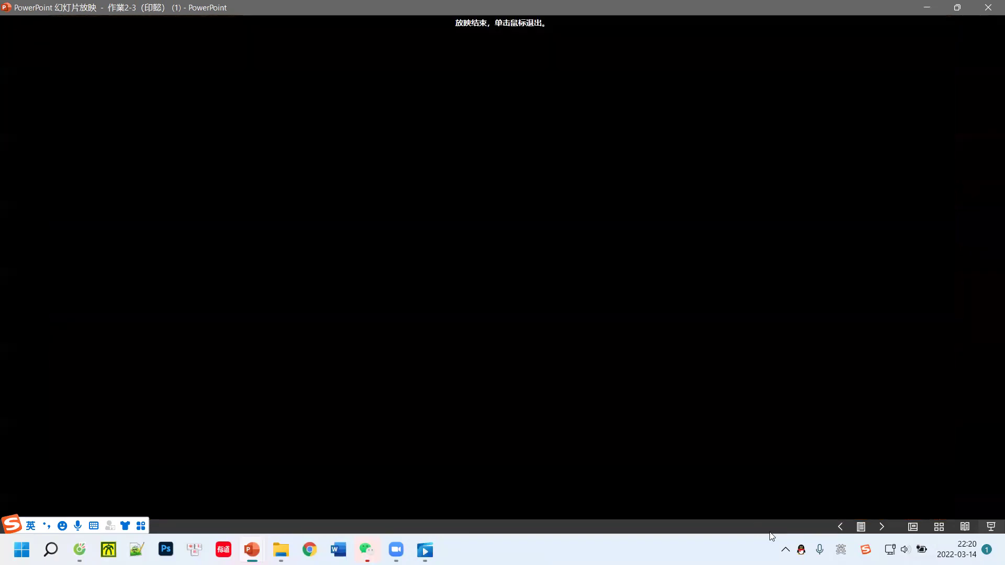
{"action": "left_click", "coordinate": [521, 398]}
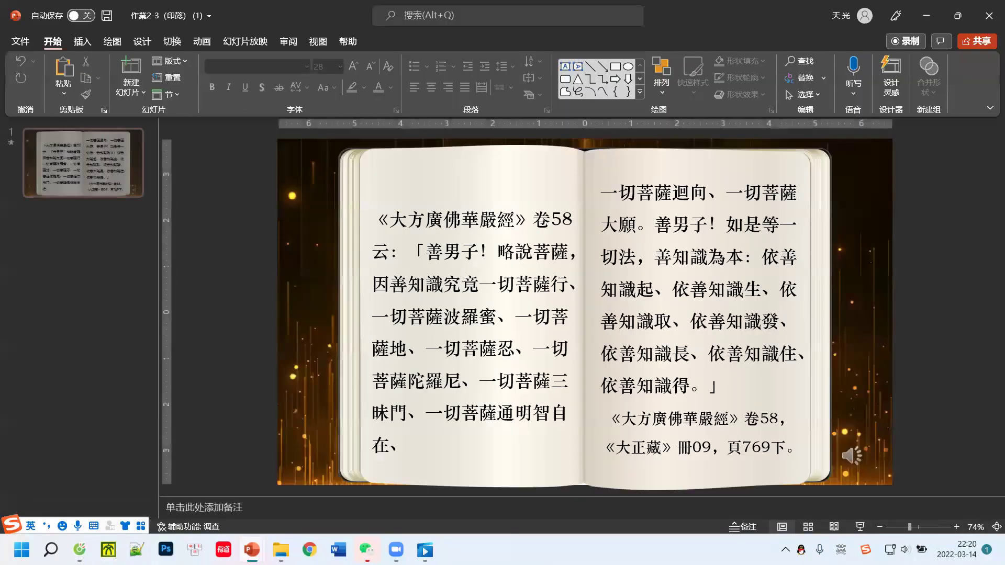
{"action": "left_click", "coordinate": [520, 399]}
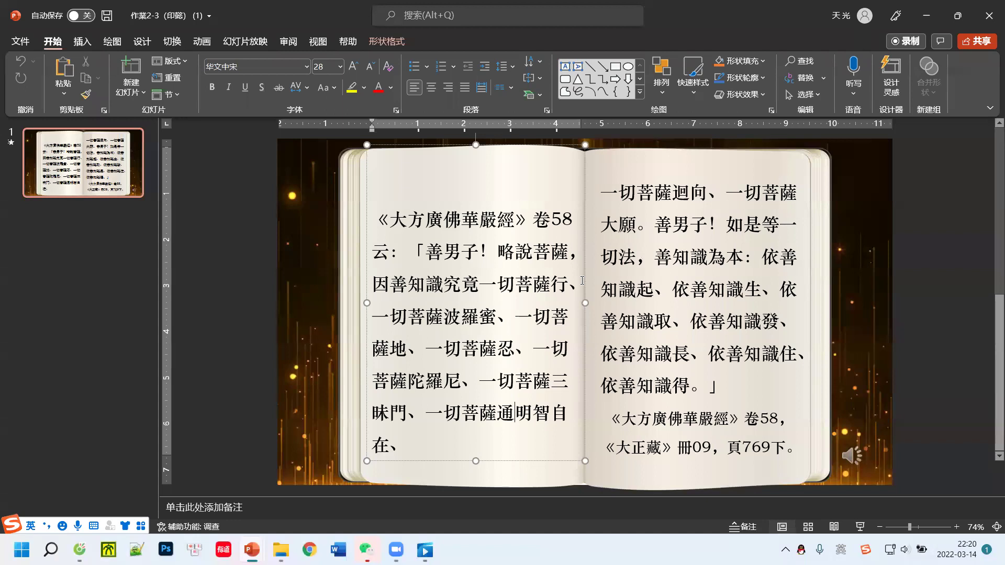
{"action": "left_click", "coordinate": [485, 337]}
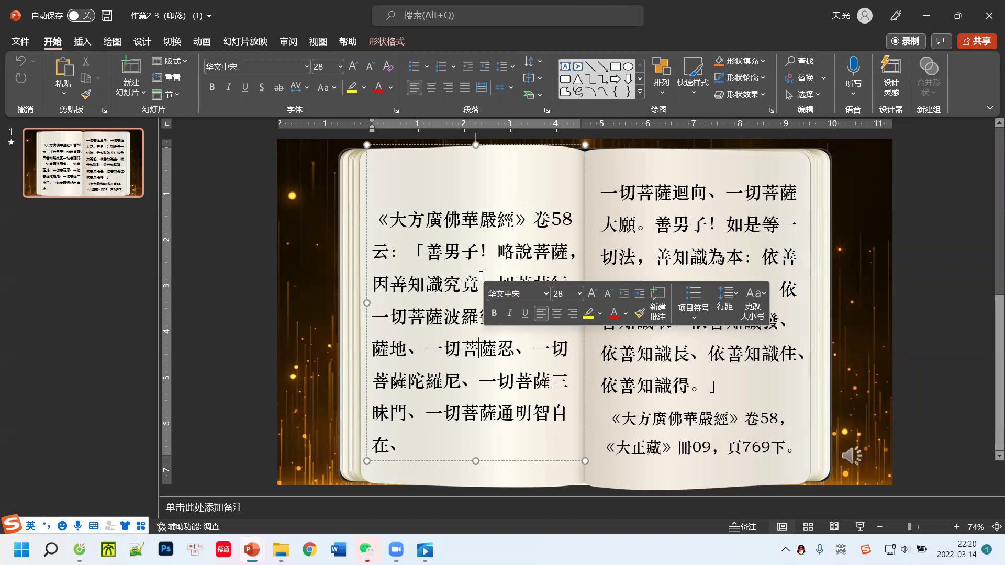
{"action": "left_click", "coordinate": [481, 299]}
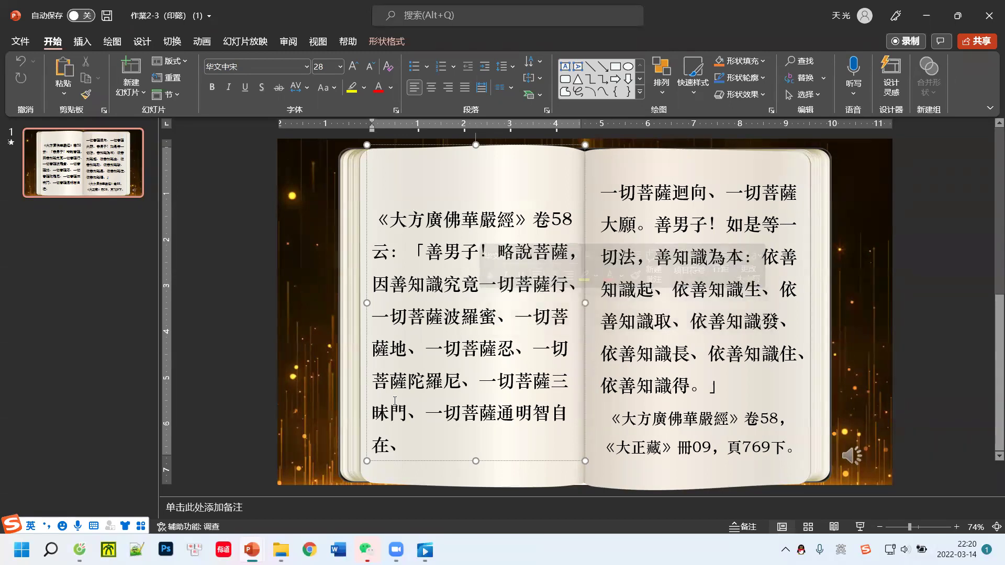
- Switch to the 作業2-1 presentation, select the right page's text box and show a widened animation pane
{"action": "mouse_move", "coordinate": [252, 550]}
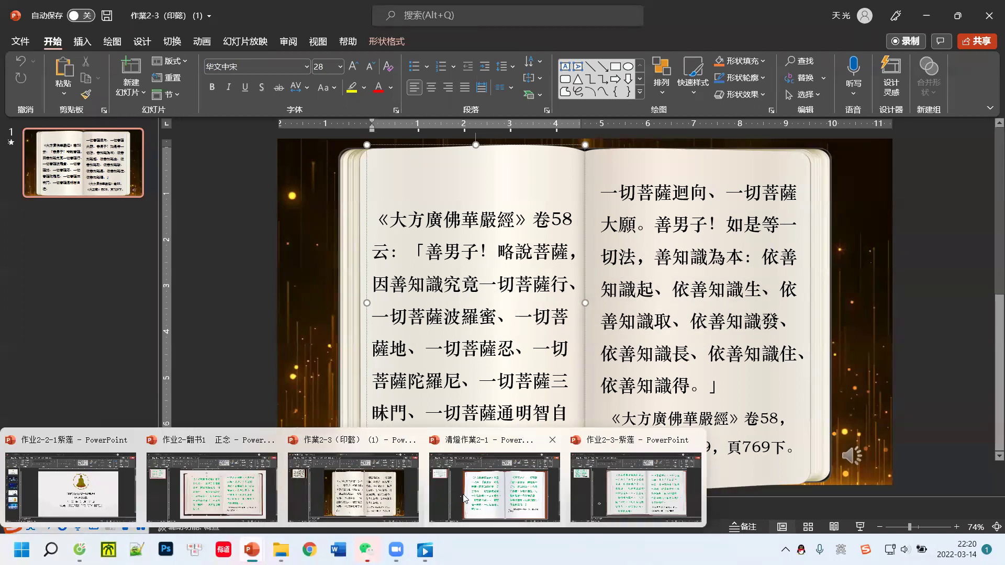
{"action": "left_click", "coordinate": [524, 500]}
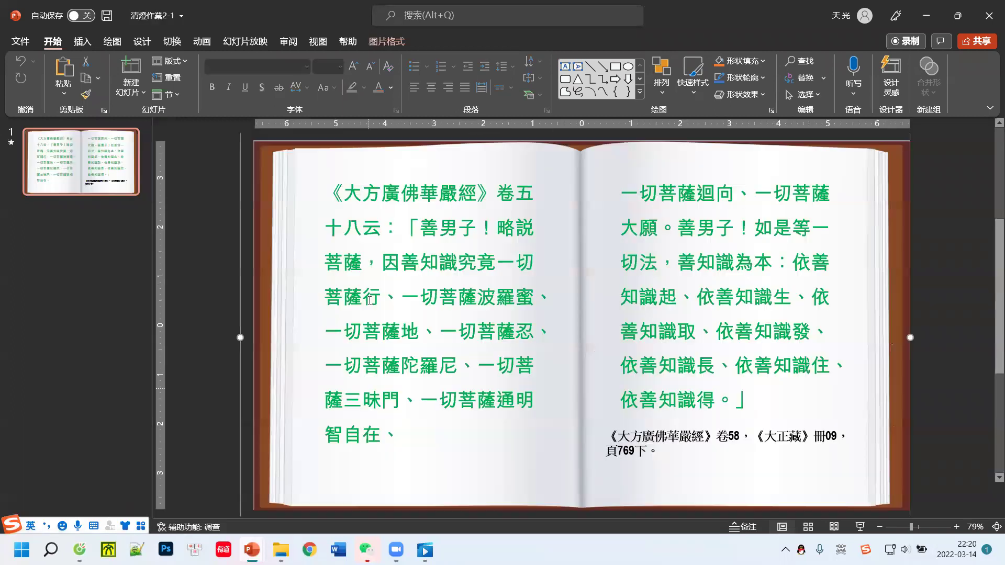
{"action": "left_click", "coordinate": [754, 400]}
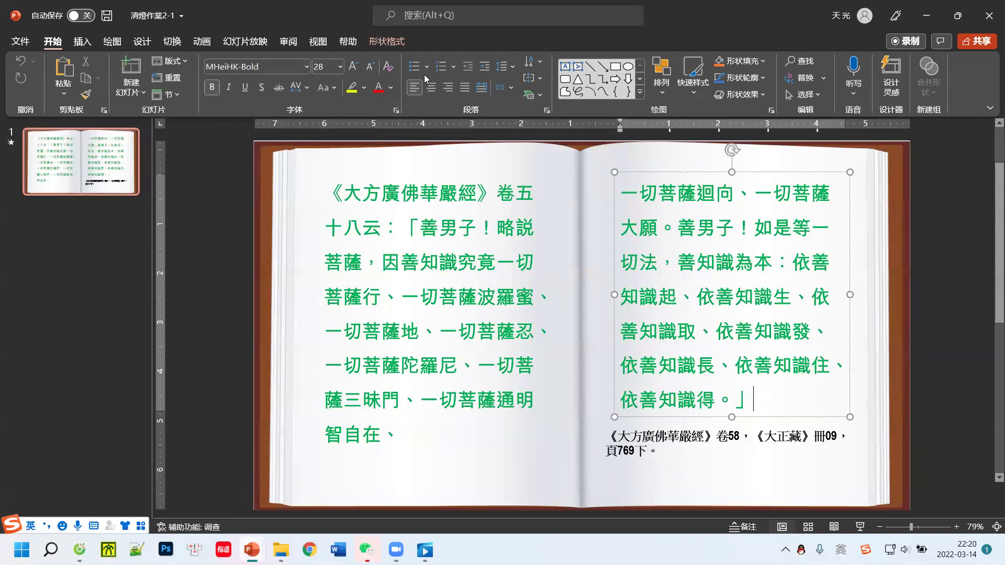
{"action": "left_click", "coordinate": [202, 42]}
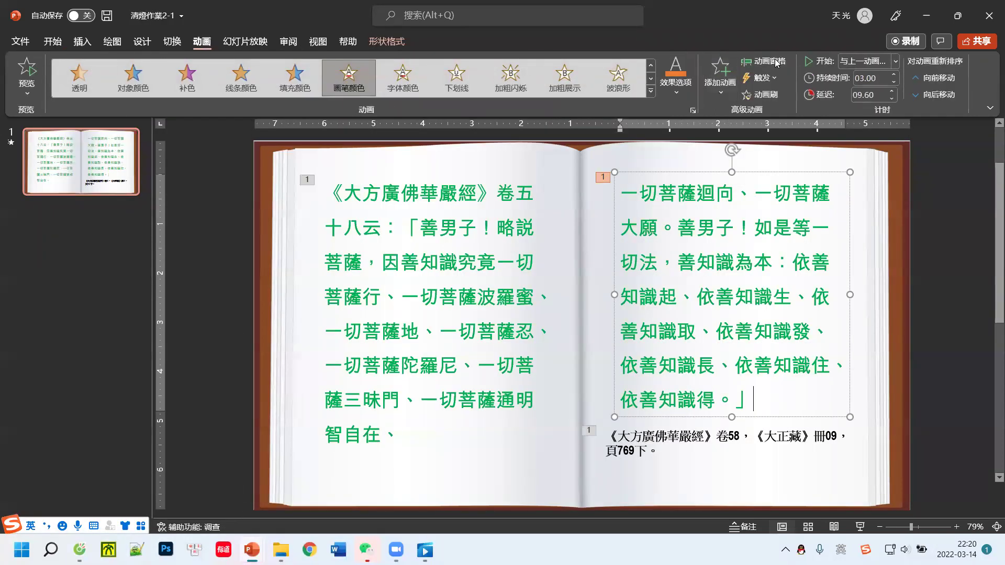
{"action": "left_click", "coordinate": [777, 61]}
{"action": "scroll", "coordinate": [859, 365], "scroll_direction": "down", "scroll_amount": 1}
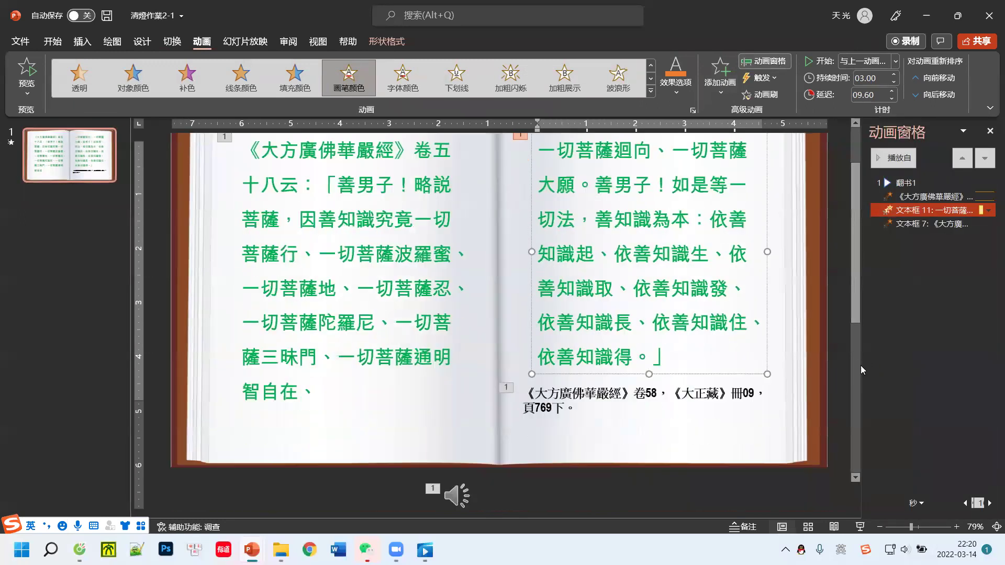
{"action": "left_click_drag", "start_coordinate": [864, 275], "coordinate": [690, 272]}
- Preview the slide's animations starting from the 翻书1 audio, and stop the playback
{"action": "left_click", "coordinate": [738, 183]}
{"action": "left_click", "coordinate": [725, 158]}
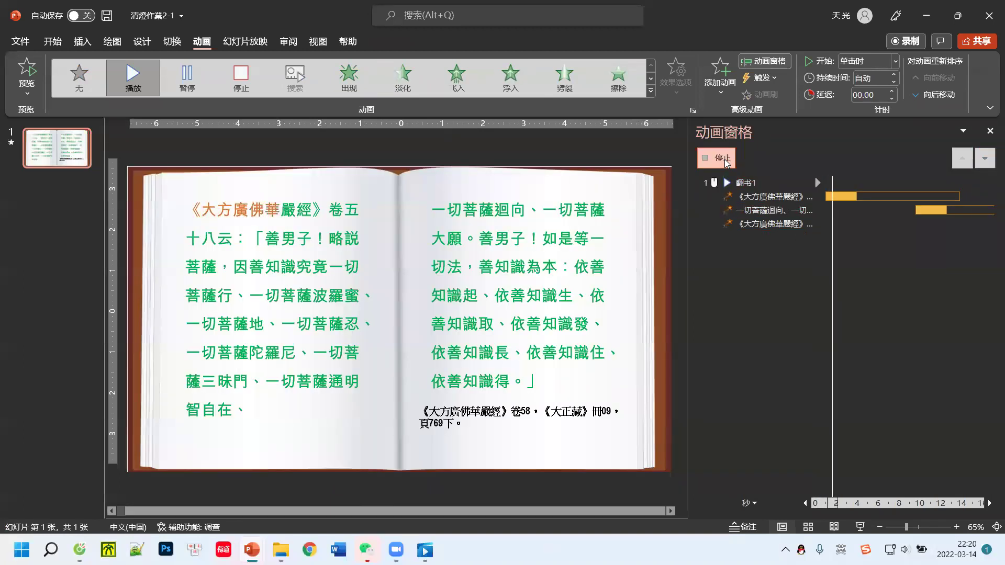
{"action": "left_click", "coordinate": [415, 221]}
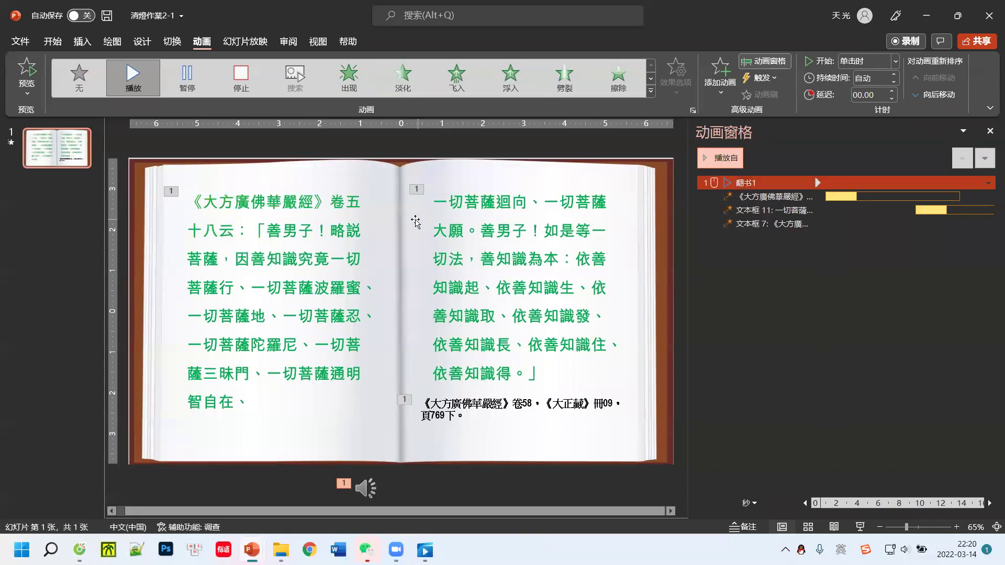
- Examine the left page text's animation and the colour effect options of the right page text's brush colour animation
{"action": "left_click", "coordinate": [338, 242]}
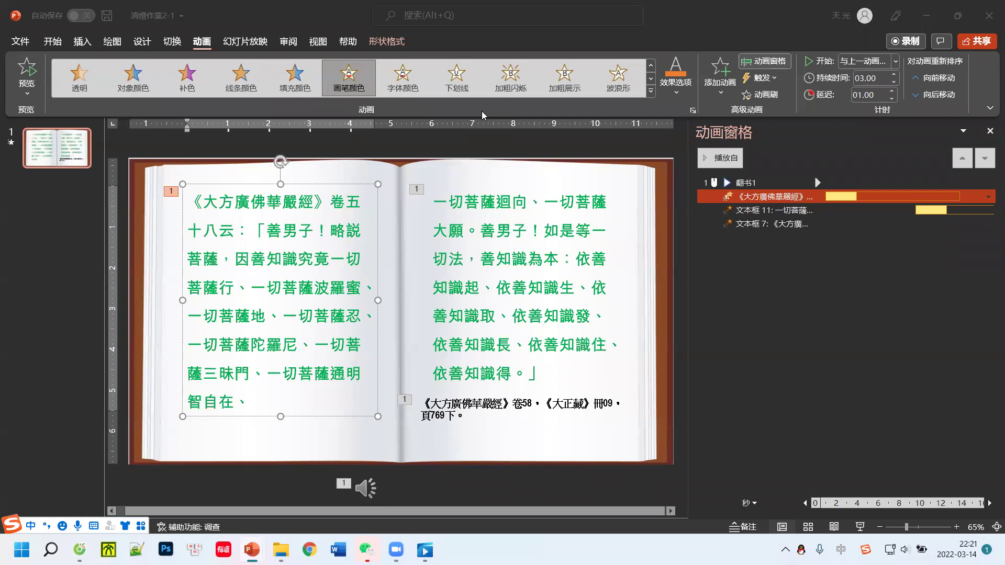
{"action": "mouse_move", "coordinate": [252, 550]}
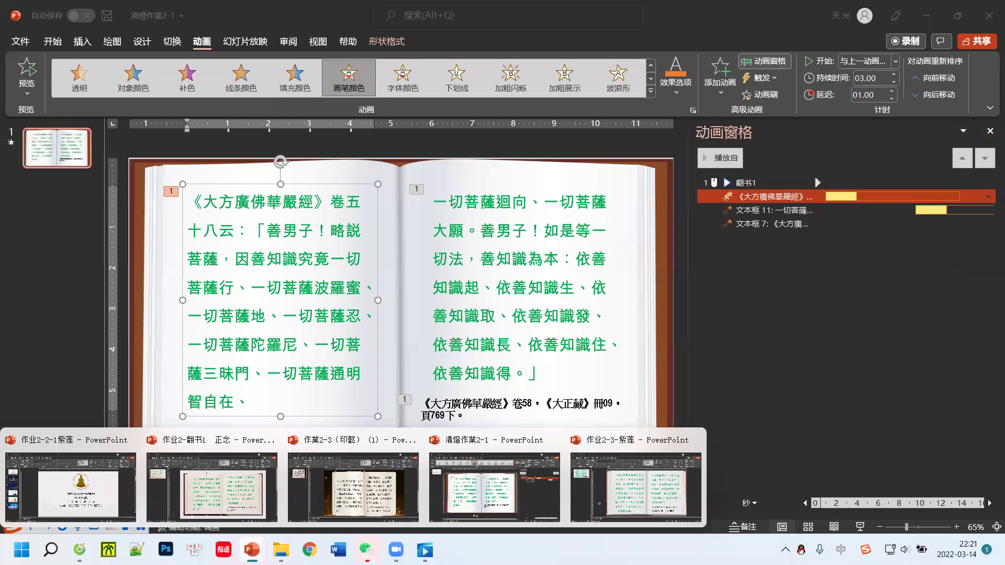
{"action": "left_click", "coordinate": [754, 248]}
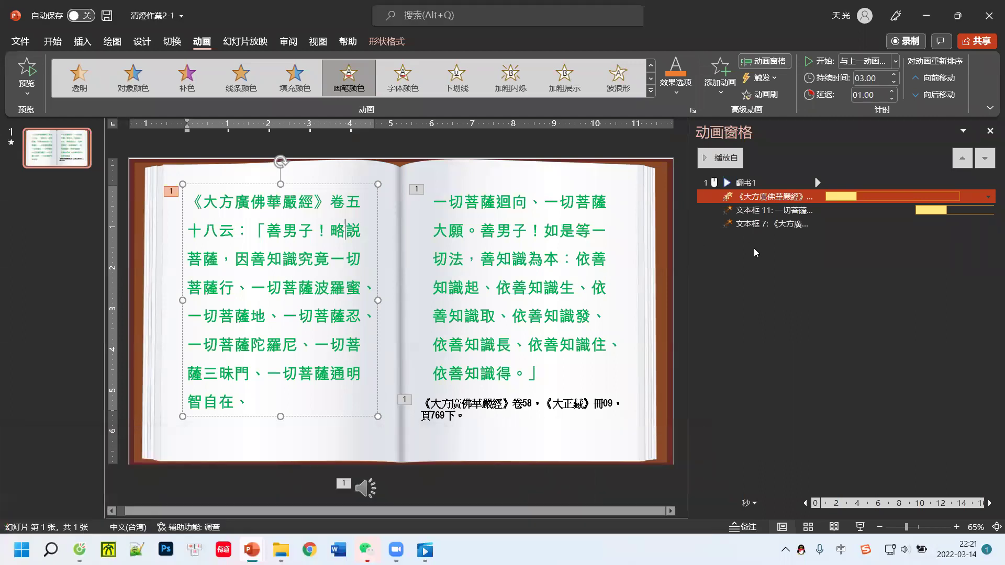
{"action": "left_click", "coordinate": [778, 209]}
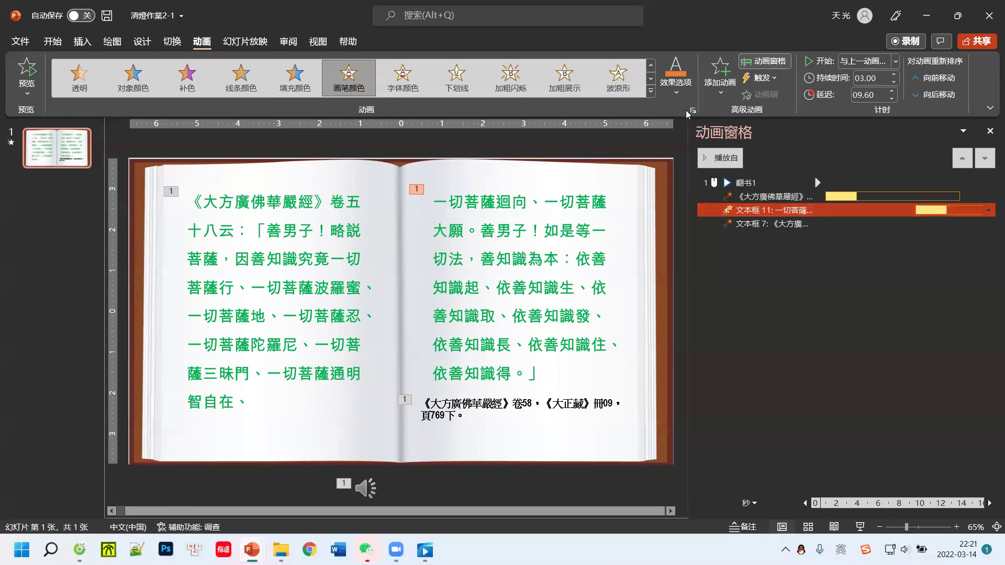
{"action": "left_click", "coordinate": [677, 93]}
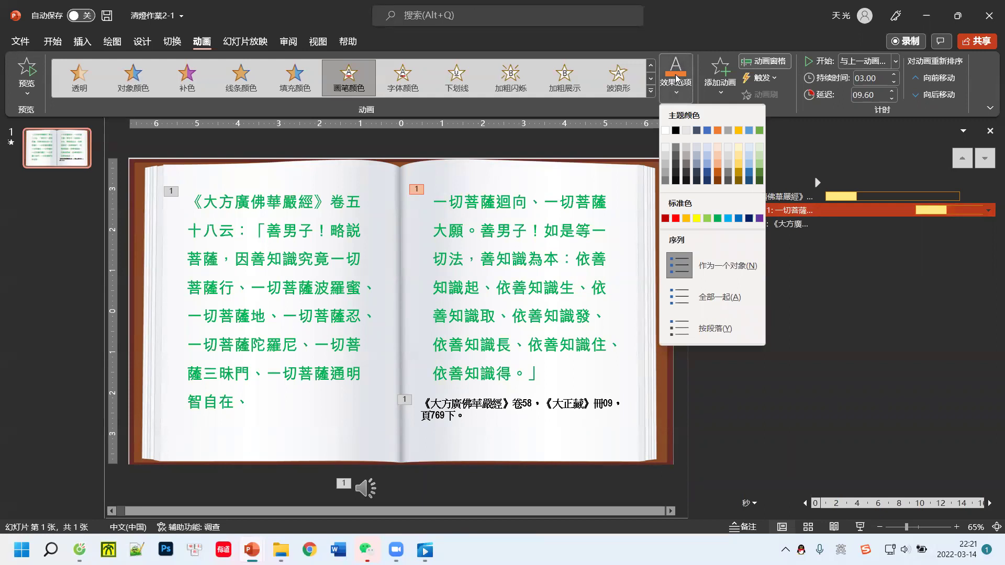
{"action": "left_click", "coordinate": [511, 370]}
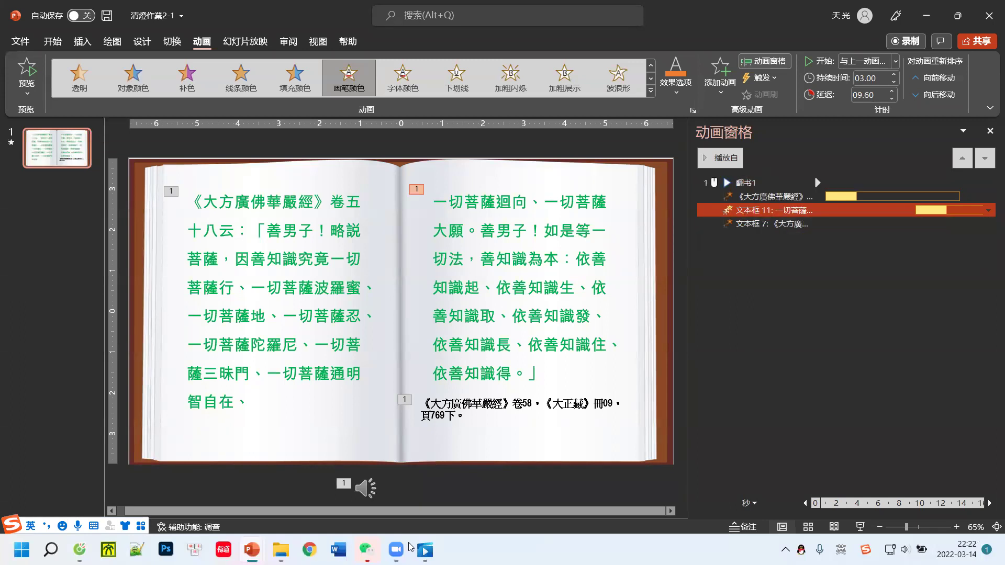
- Switch to the media player, resume video2 to watch the page text change colour, and pause it at about 9 seconds
{"action": "left_click", "coordinate": [425, 550]}
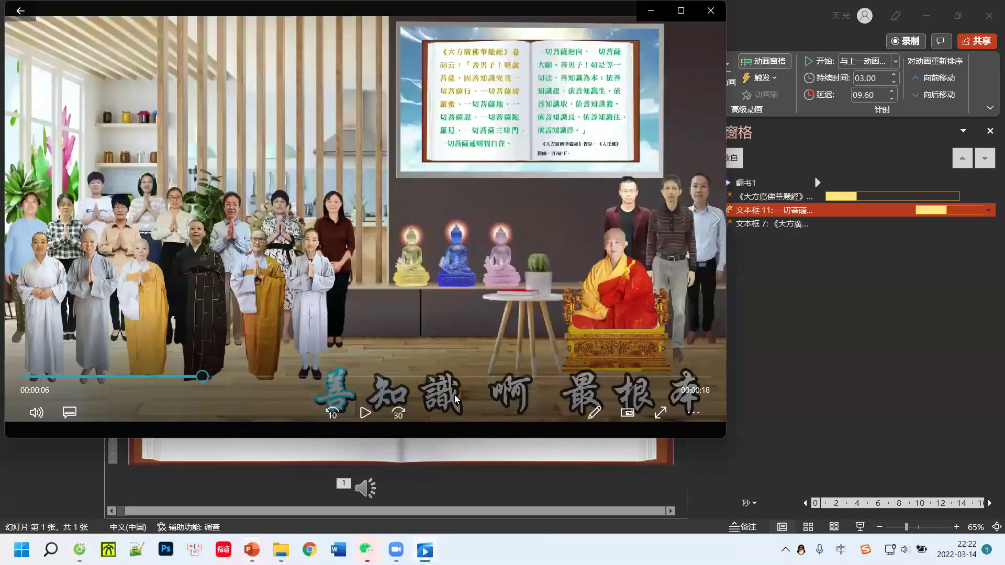
{"action": "left_click", "coordinate": [476, 87]}
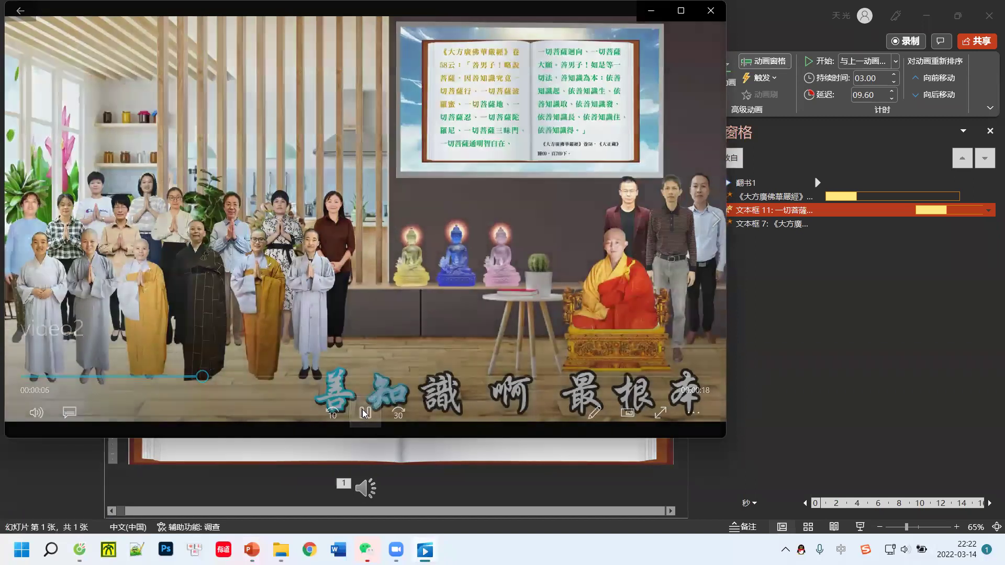
{"action": "mouse_move", "coordinate": [367, 416]}
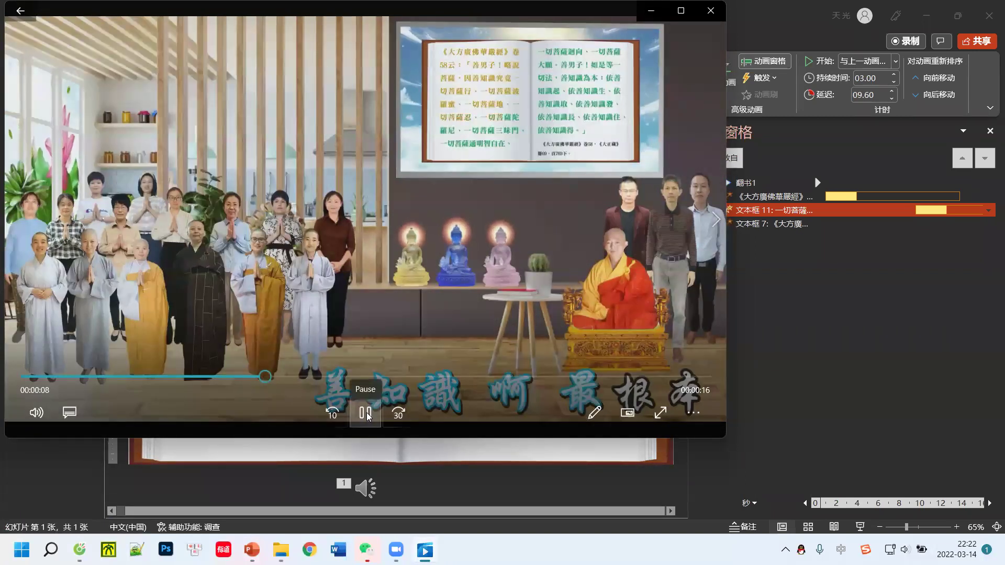
{"action": "left_click", "coordinate": [366, 413]}
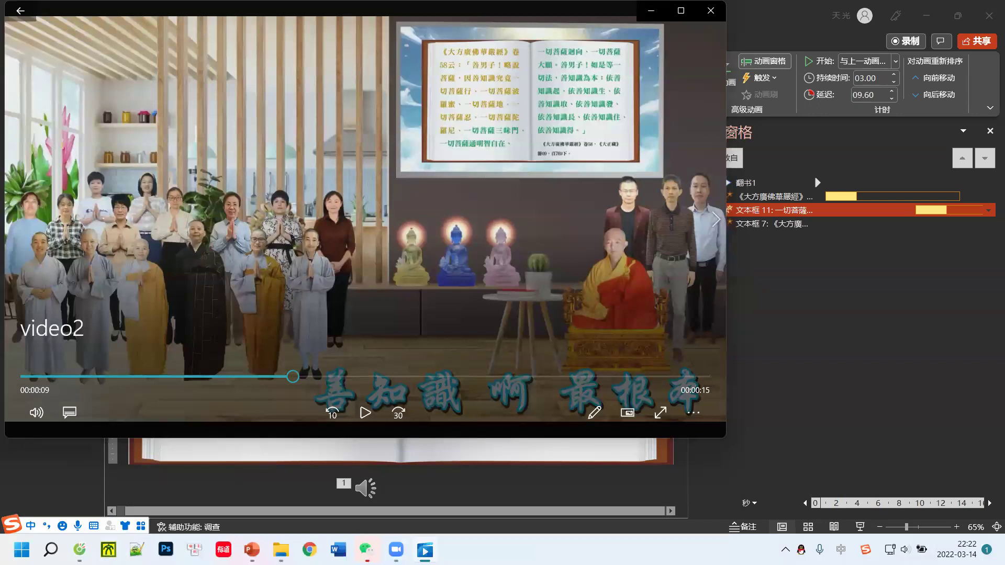
- Bring up the 作业2-翻书1 presentation and open the 配色 folder inside 视频教学 > 1卷轴-竹简 in File Explorer
{"action": "mouse_move", "coordinate": [252, 550]}
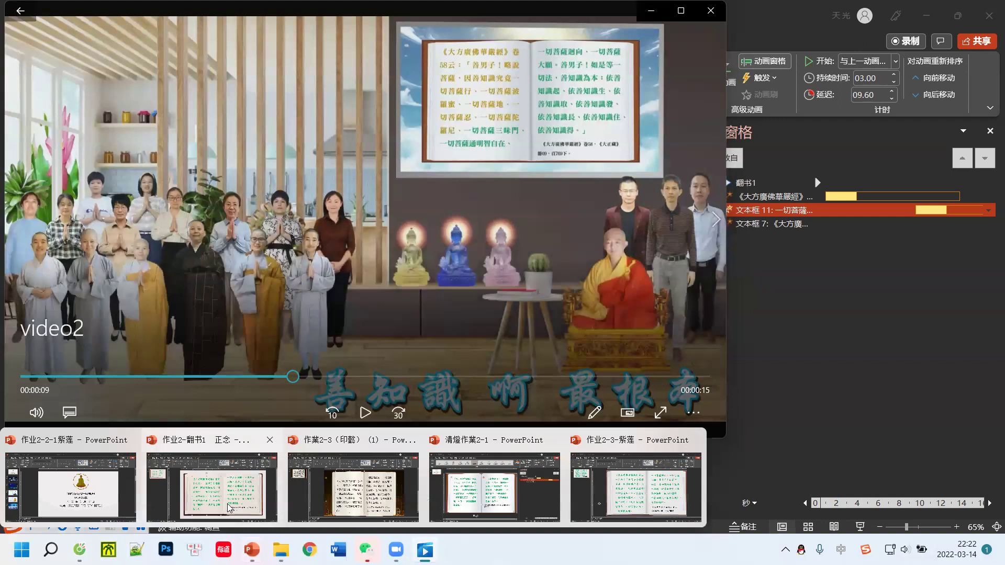
{"action": "left_click", "coordinate": [228, 506]}
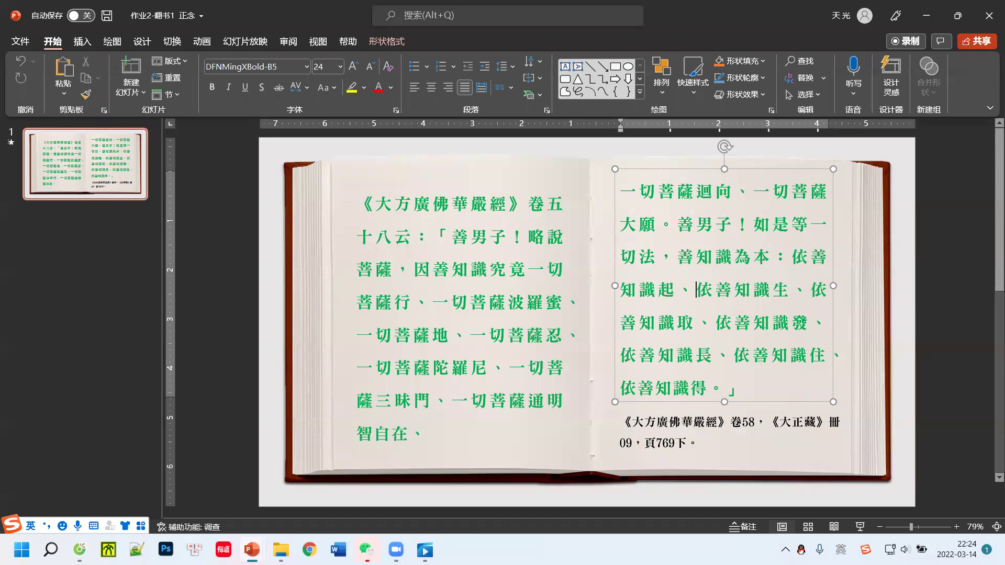
{"action": "mouse_move", "coordinate": [281, 550]}
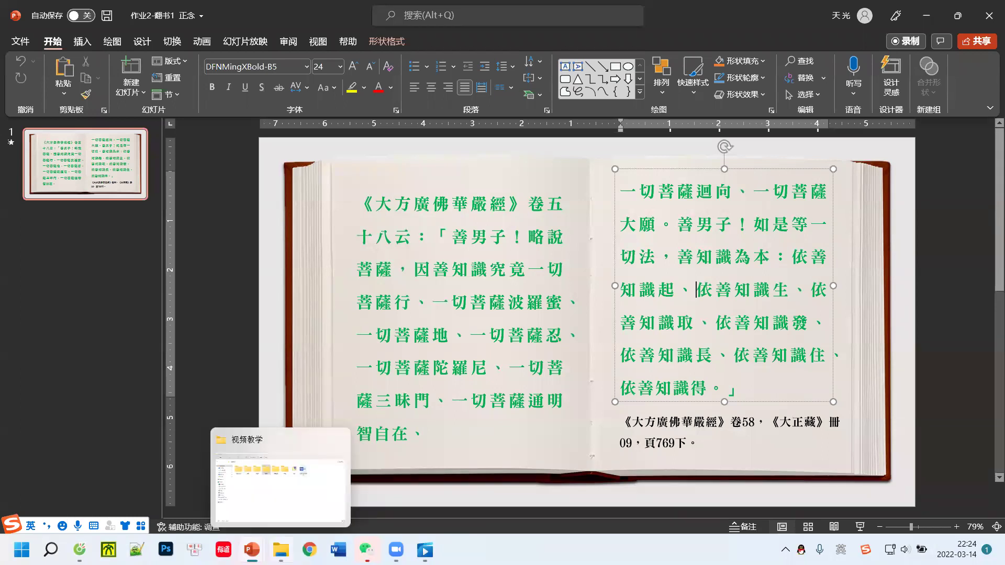
{"action": "left_click", "coordinate": [280, 487]}
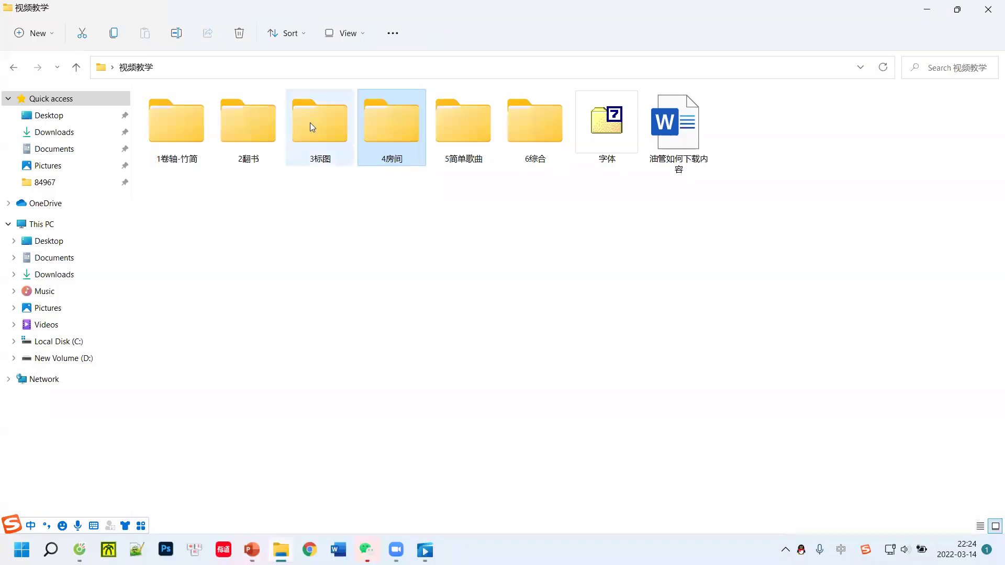
{"action": "double_click", "coordinate": [183, 129]}
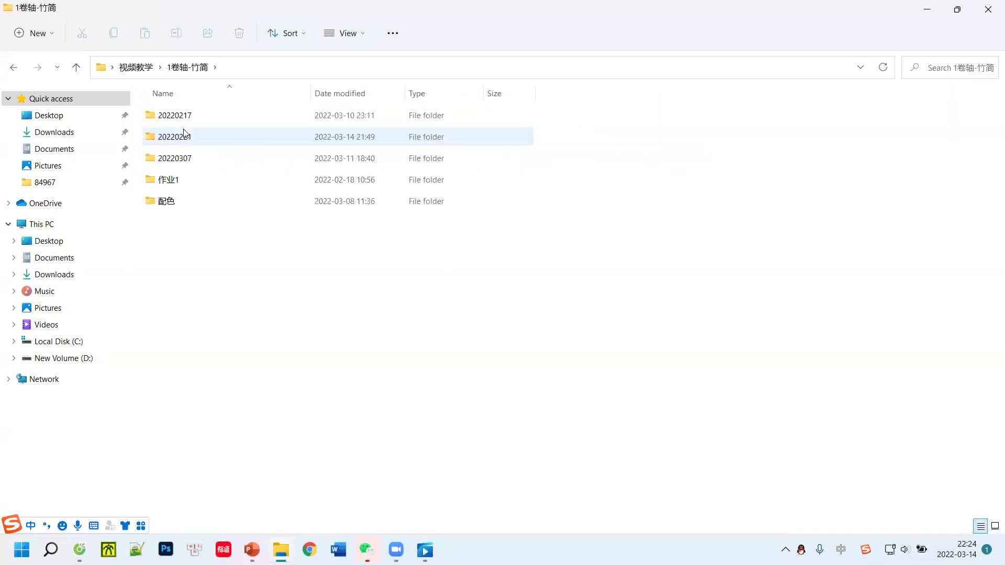
{"action": "double_click", "coordinate": [167, 202]}
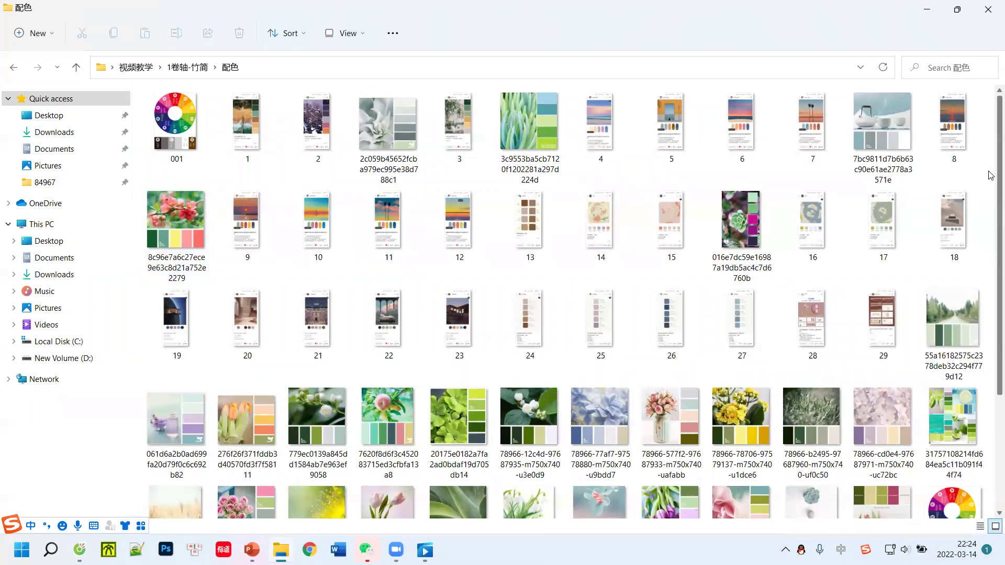
{"action": "scroll", "coordinate": [991, 377], "scroll_direction": "down", "scroll_amount": 1}
{"action": "scroll", "coordinate": [992, 377], "scroll_direction": "down", "scroll_amount": 3}
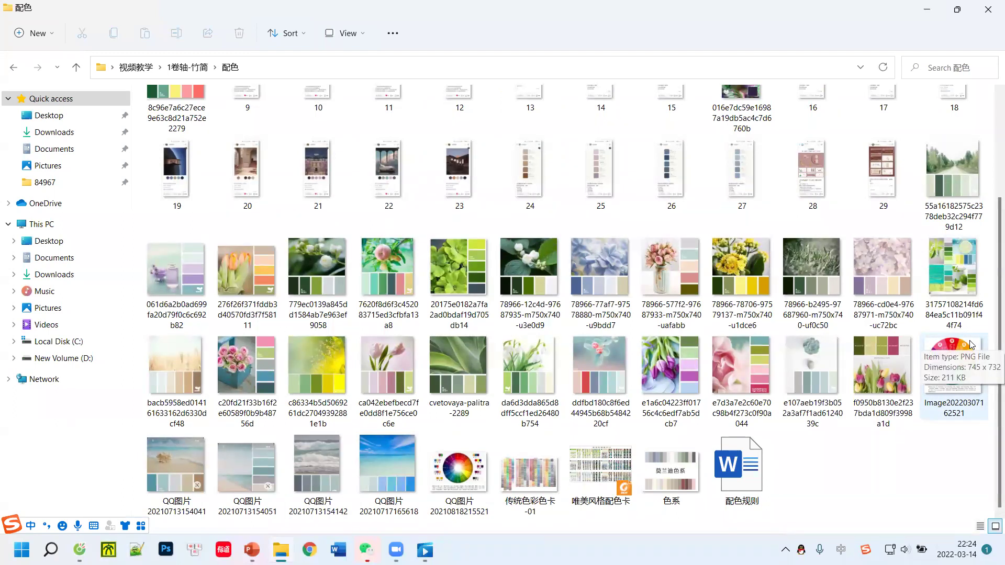
{"action": "double_click", "coordinate": [946, 397]}
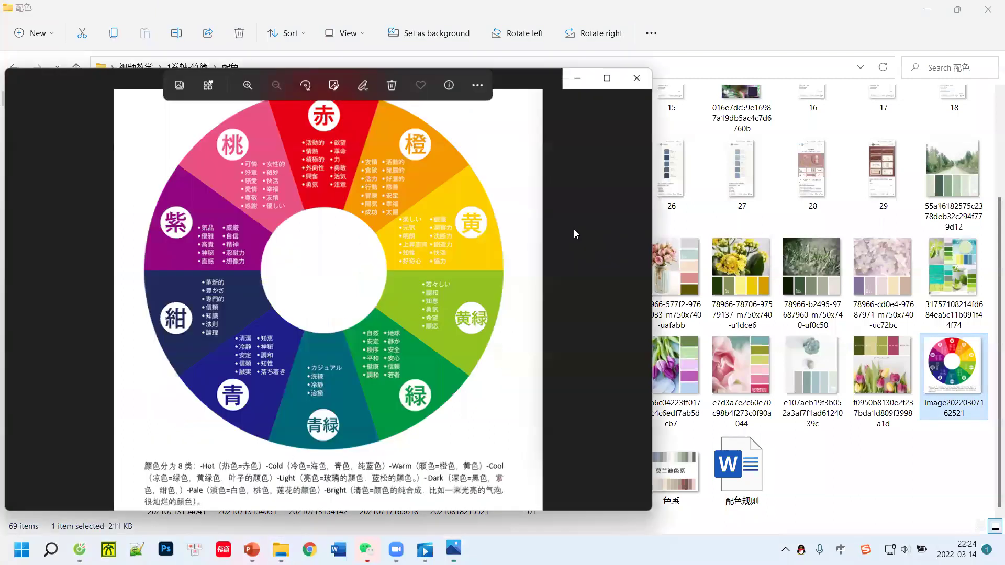
{"action": "double_click", "coordinate": [557, 68]}
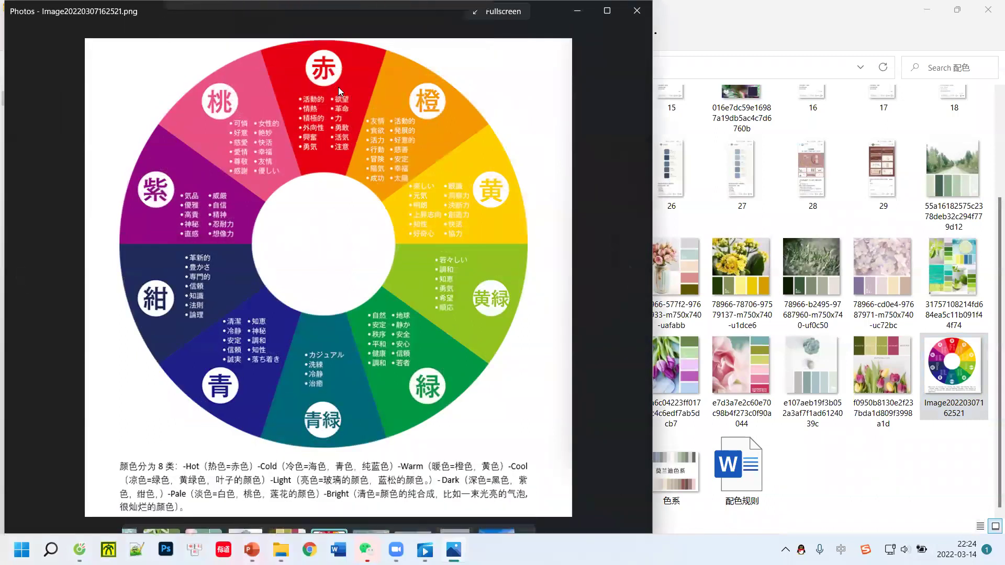
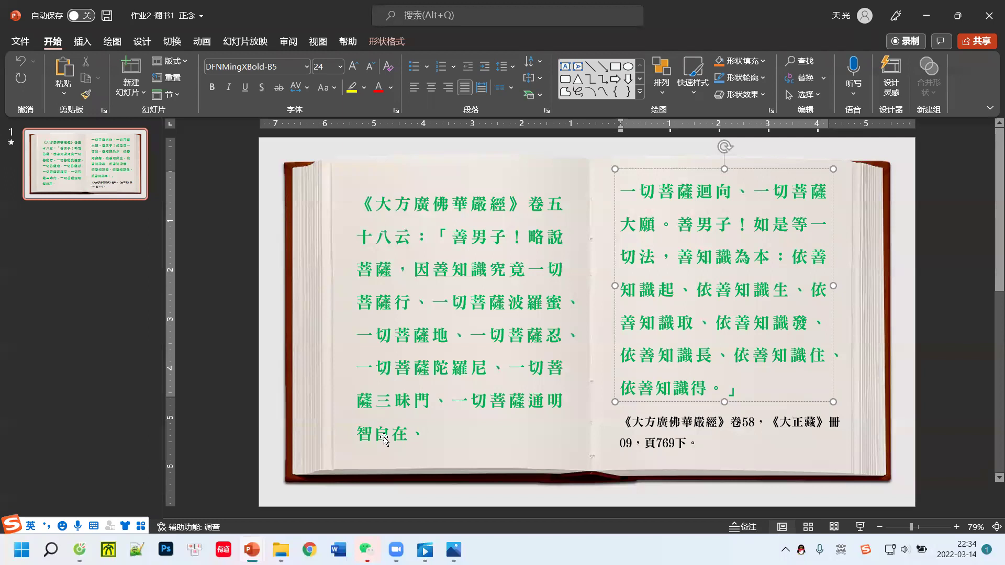
- Open the sample presentation 翻书 from 视频教学 > 2翻书 > 作业2 > 样板 in File Explorer
{"action": "left_click", "coordinate": [281, 549]}
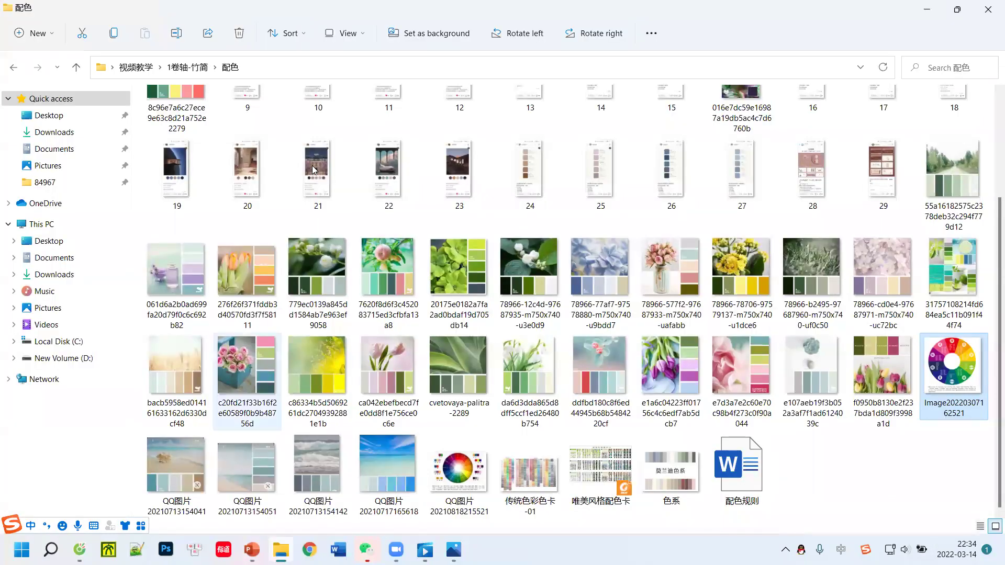
{"action": "left_click", "coordinate": [137, 68]}
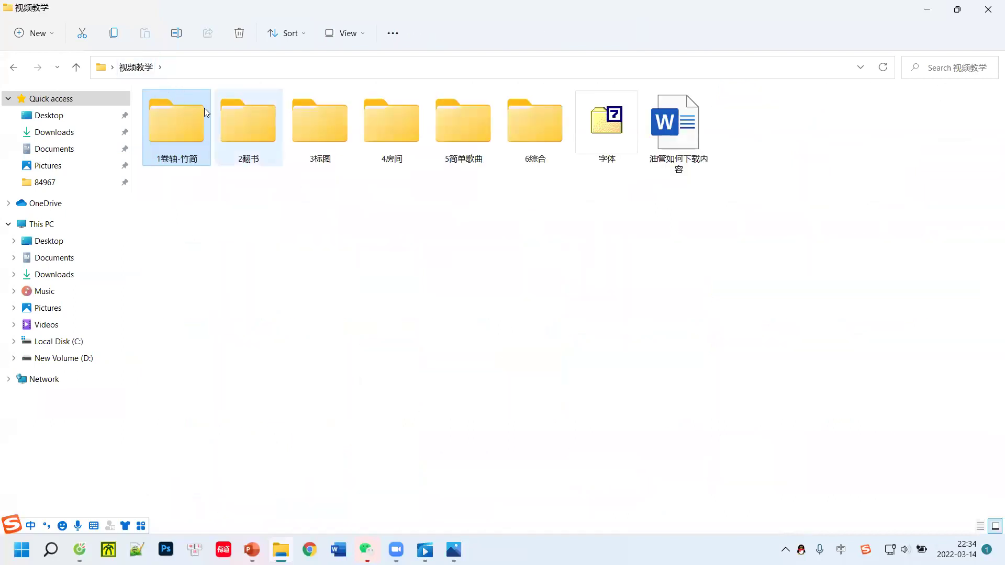
{"action": "double_click", "coordinate": [245, 126]}
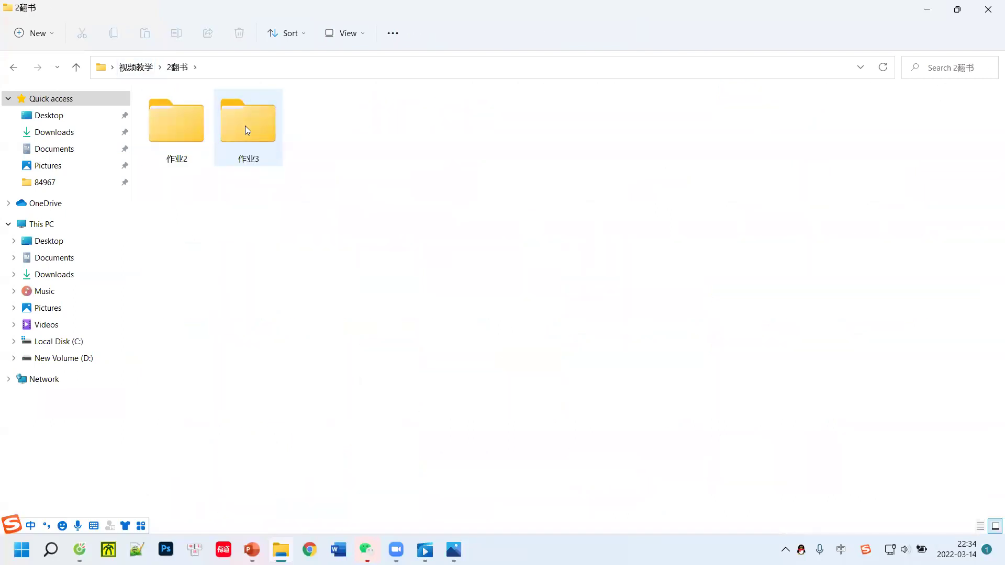
{"action": "double_click", "coordinate": [179, 128]}
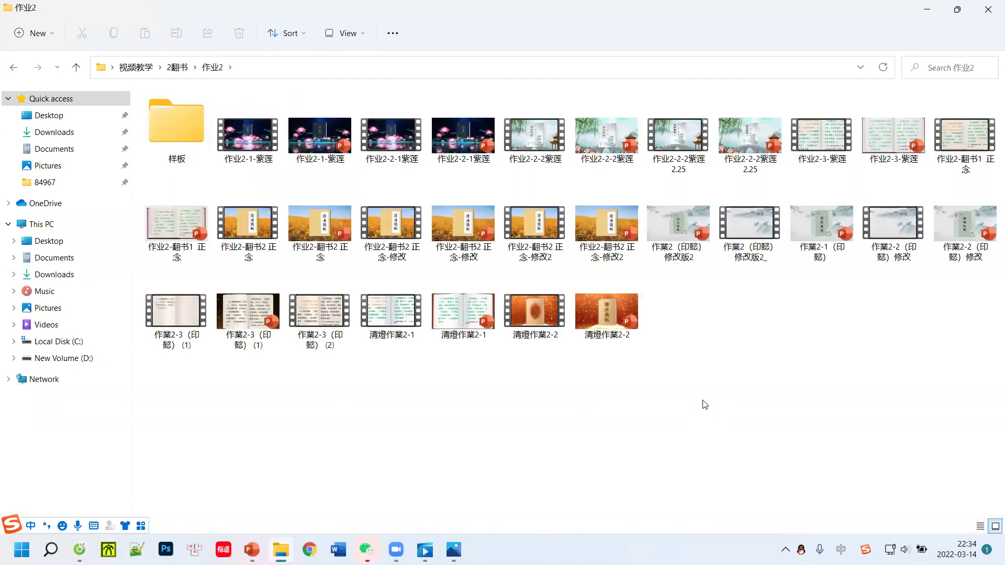
{"action": "double_click", "coordinate": [189, 122]}
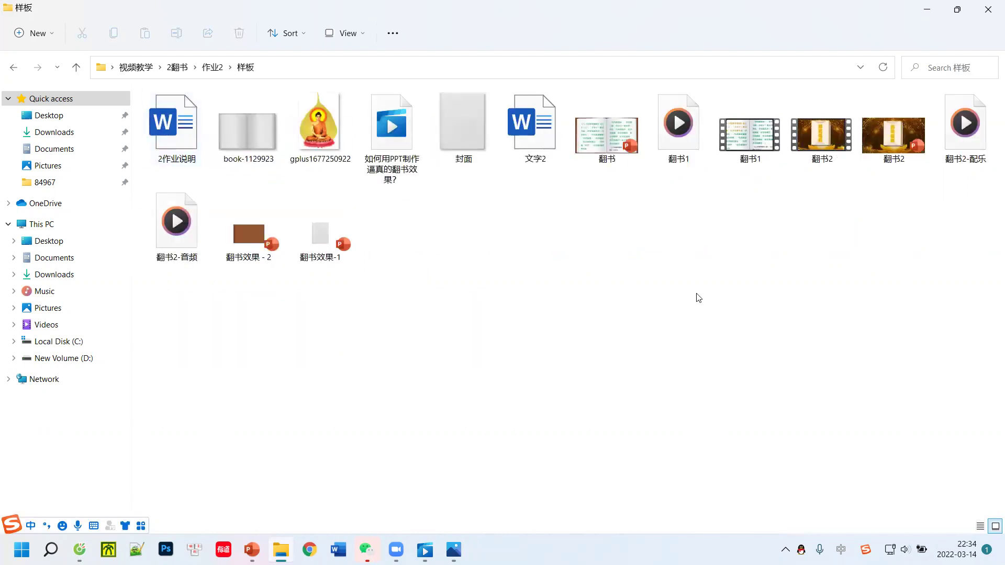
{"action": "double_click", "coordinate": [613, 138]}
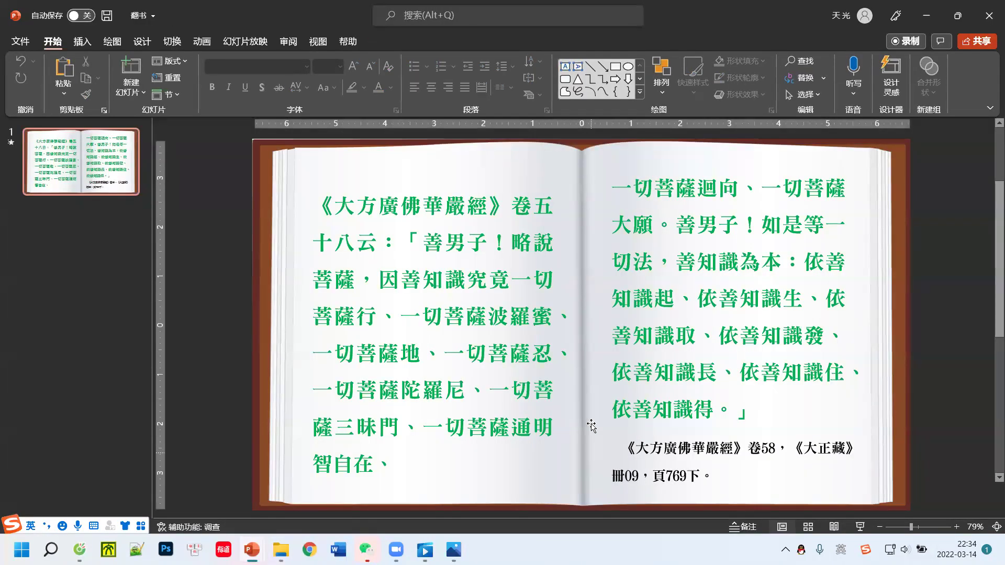
- Examine the sample slide's open-book picture, the right page passage and the source note beneath it
{"action": "left_click", "coordinate": [595, 396]}
{"action": "mouse_move", "coordinate": [595, 395]}
{"action": "left_mouse_down"}
{"action": "mouse_move", "coordinate": [554, 382]}
{"action": "mouse_move", "coordinate": [591, 385]}
{"action": "left_mouse_up"}
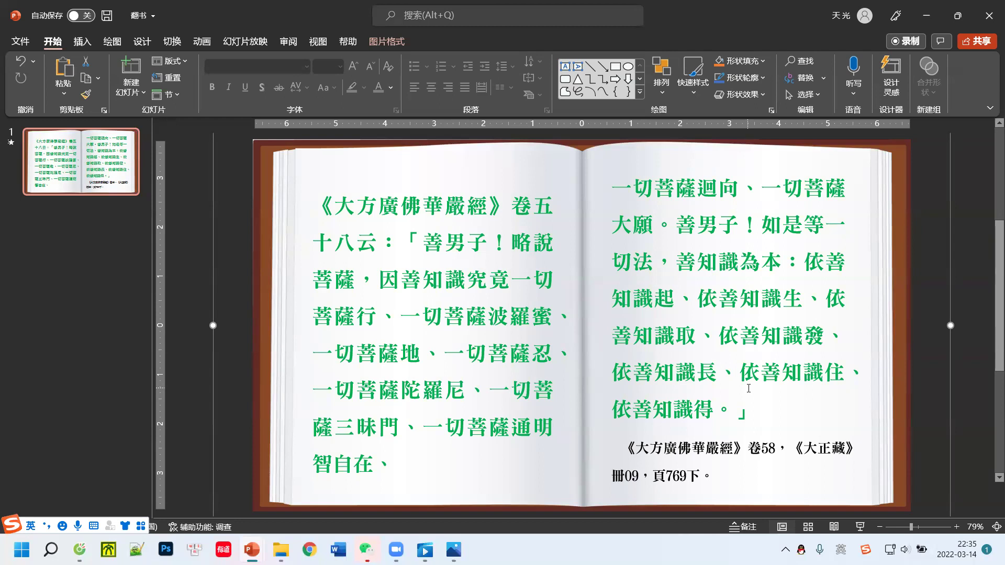
{"action": "left_click", "coordinate": [762, 417]}
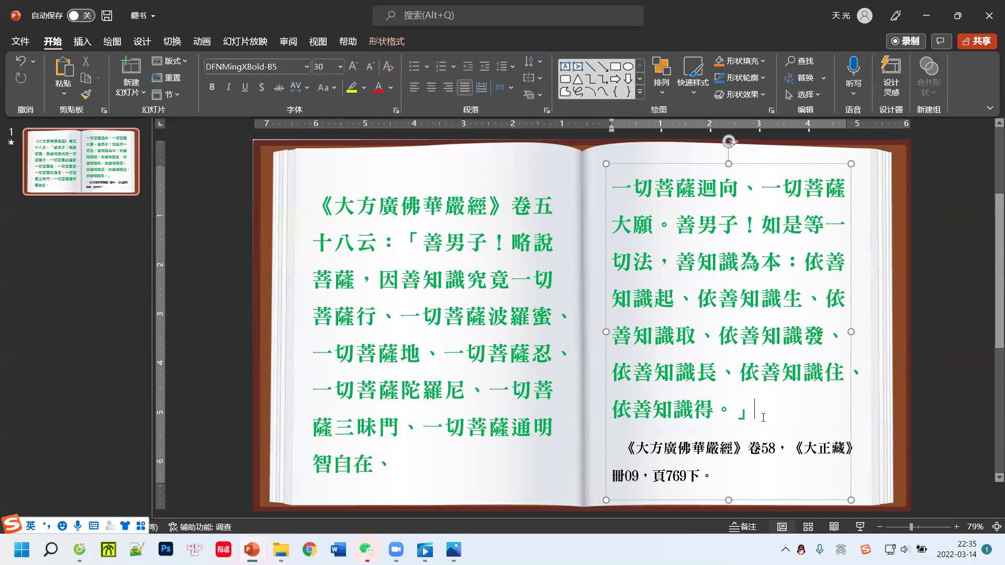
{"action": "left_click", "coordinate": [748, 463]}
{"action": "left_click", "coordinate": [749, 475]}
{"action": "left_click", "coordinate": [579, 209]}
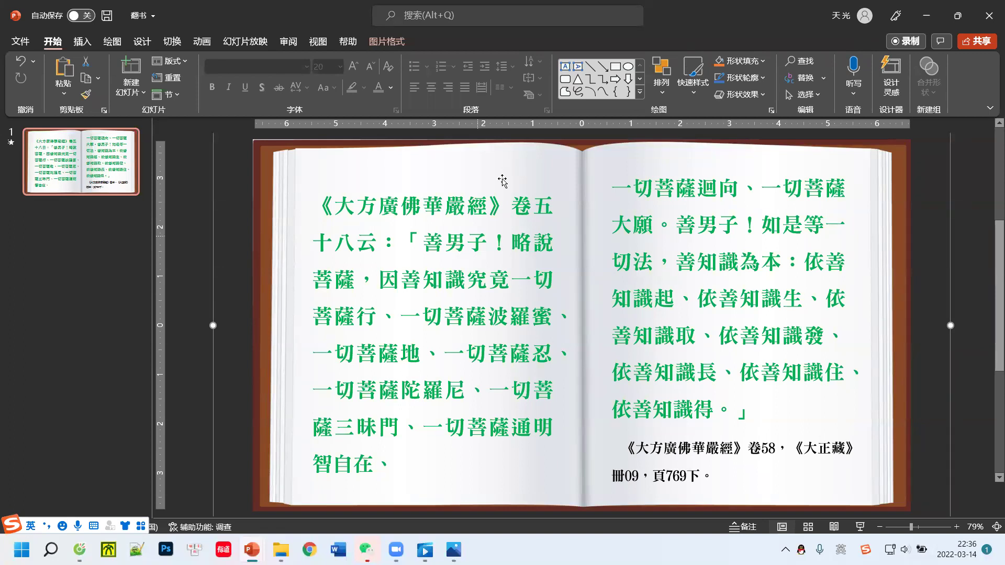
- Switch to the 作業2-1 presentation, view its book page as a slide show, and return to editing with the book picture selected
{"action": "mouse_move", "coordinate": [251, 550]}
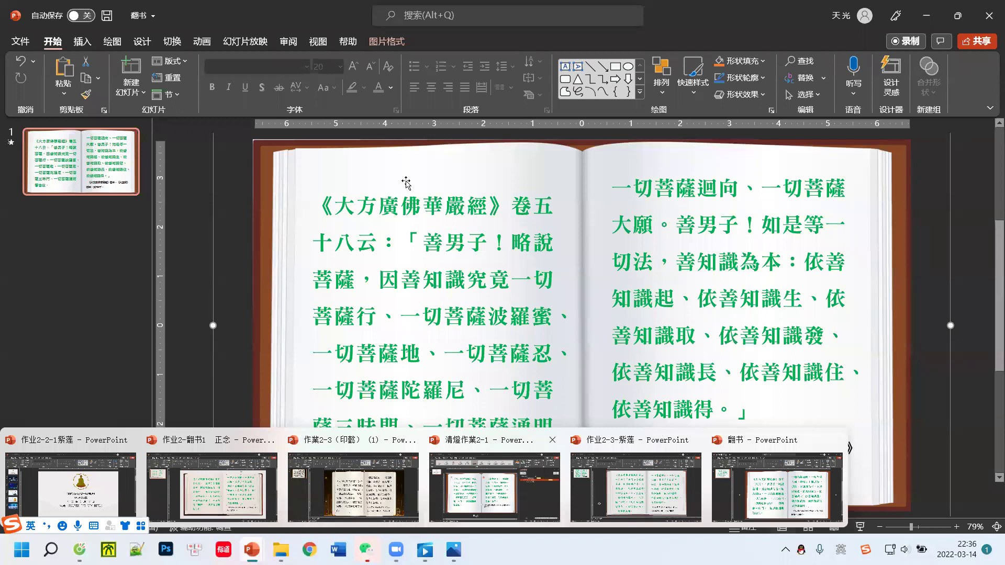
{"action": "left_click", "coordinate": [507, 506]}
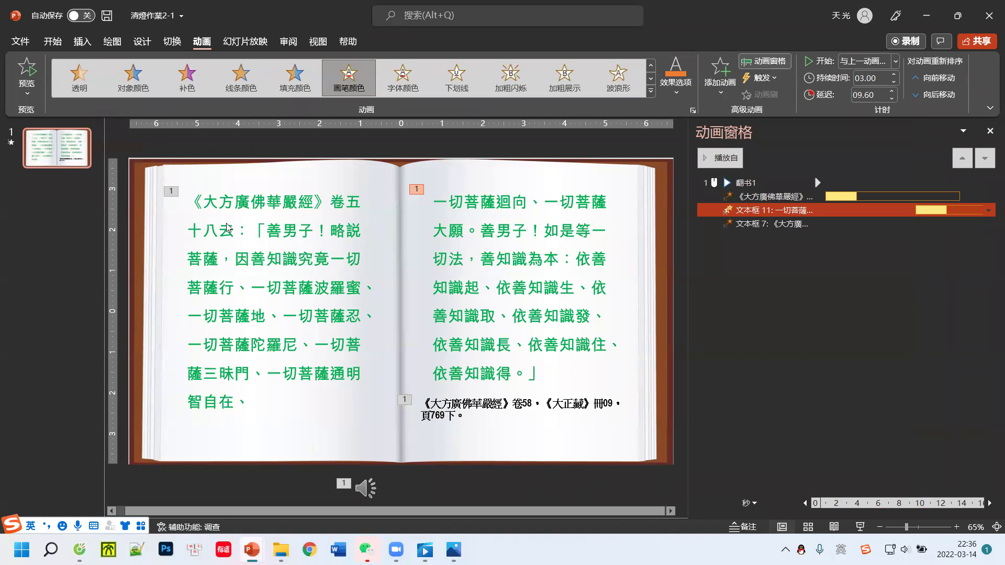
{"action": "left_click", "coordinate": [137, 186]}
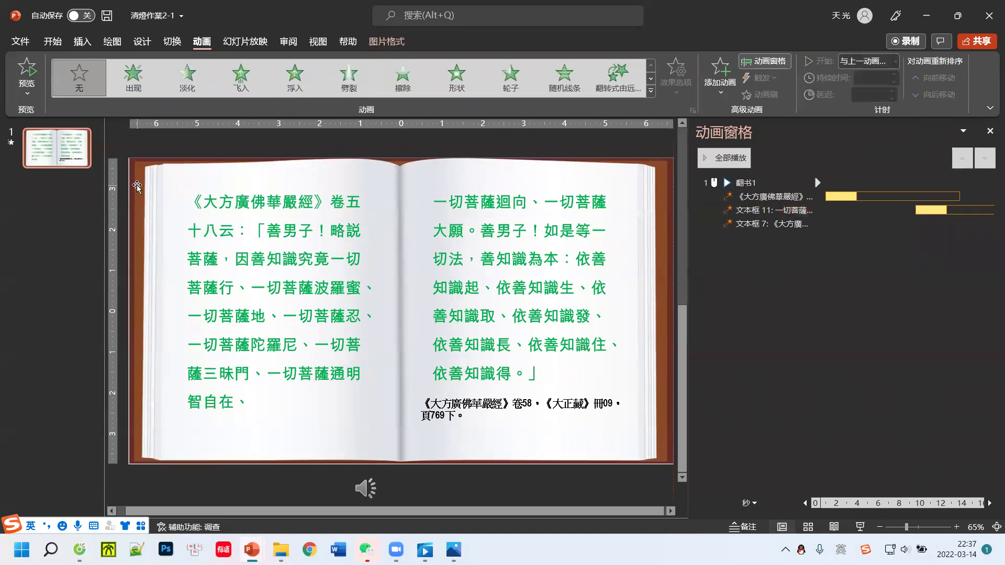
{"action": "left_click", "coordinate": [861, 528]}
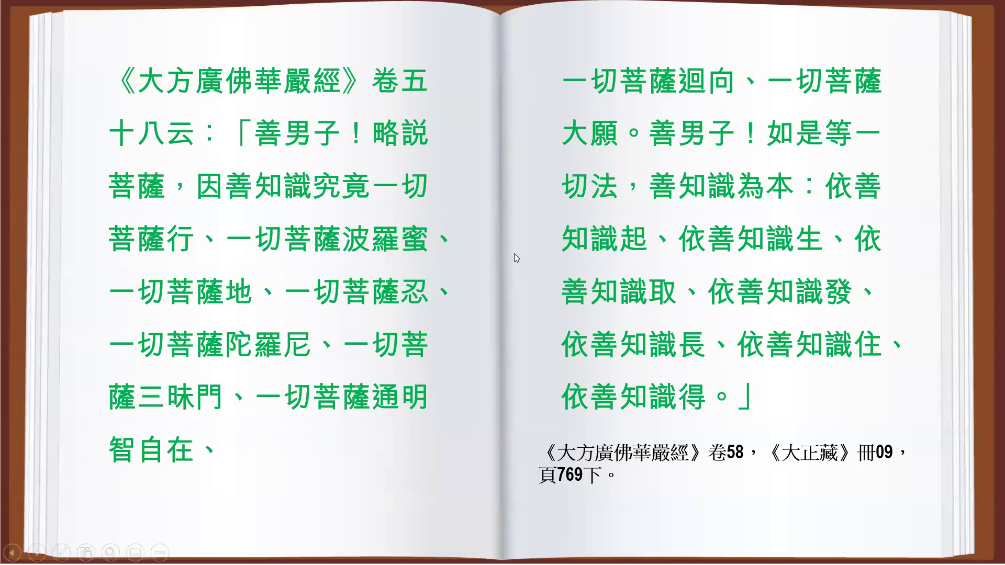
{"action": "key", "text": "Escape"}
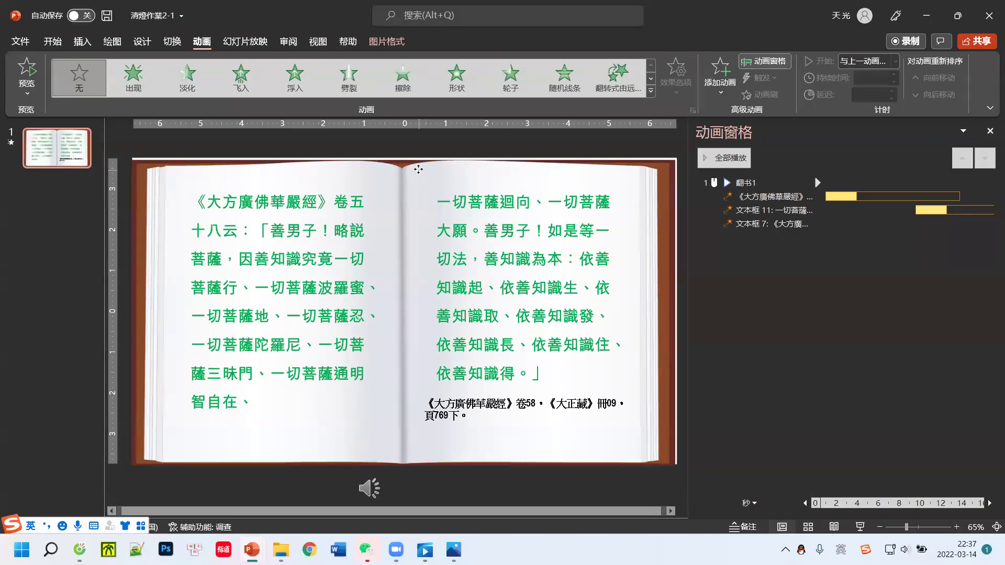
{"action": "left_click_drag", "start_coordinate": [188, 157], "coordinate": [185, 157]}
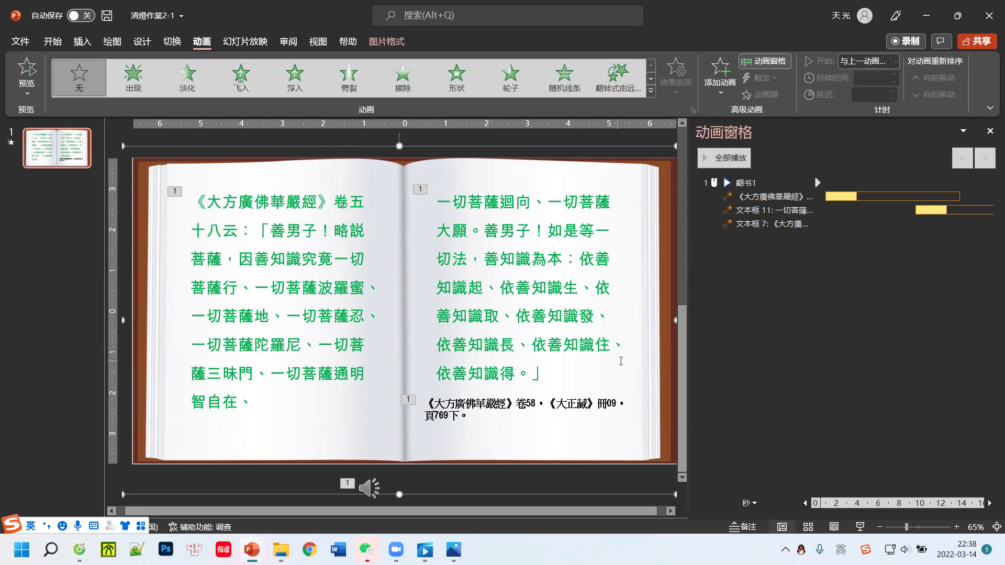
- Widen the animation pane and examine the 翻书1 audio entry and the left page text's brush colour timing
{"action": "key", "text": "shift"}
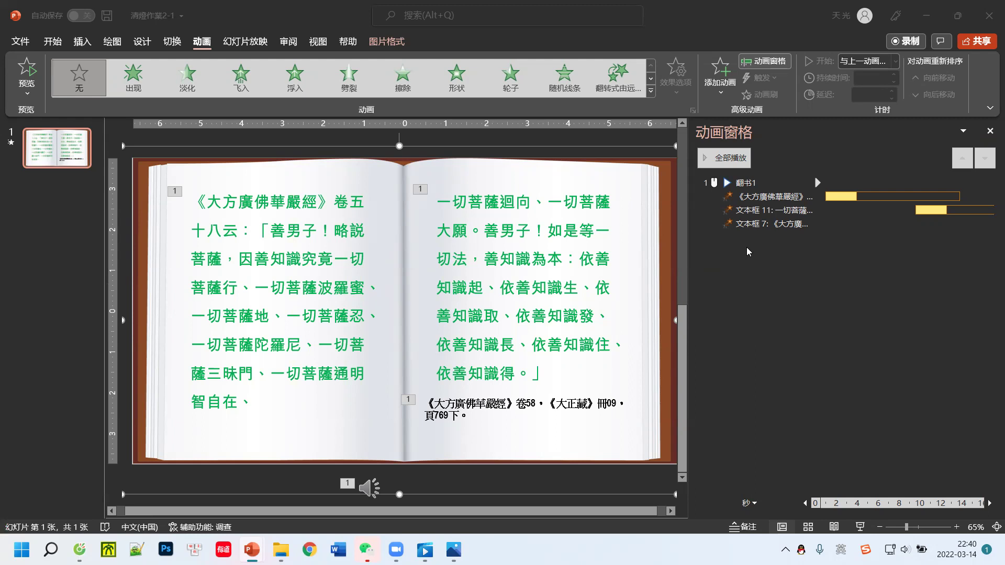
{"action": "left_click", "coordinate": [748, 252]}
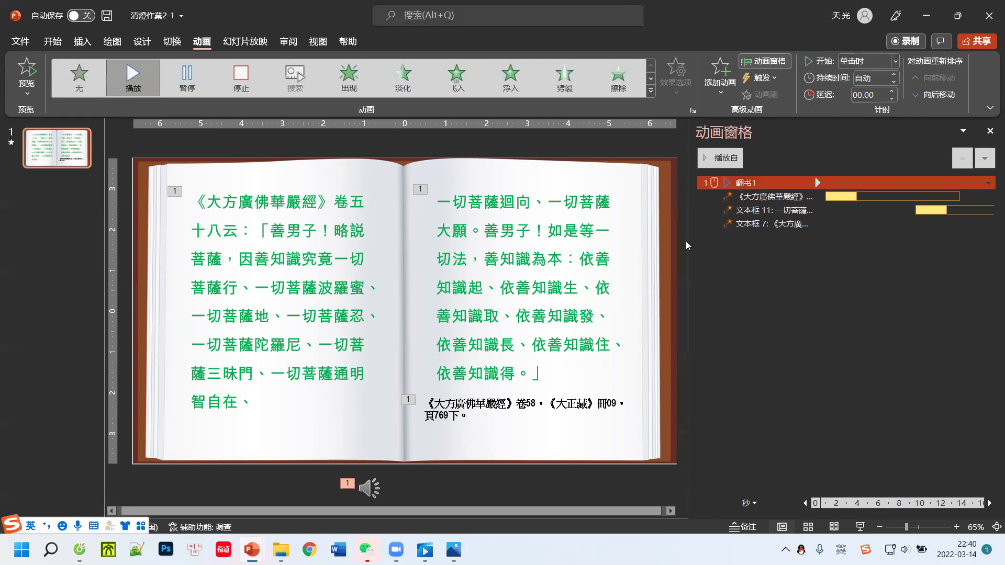
{"action": "left_click", "coordinate": [722, 263]}
{"action": "left_click_drag", "start_coordinate": [689, 278], "coordinate": [608, 279]}
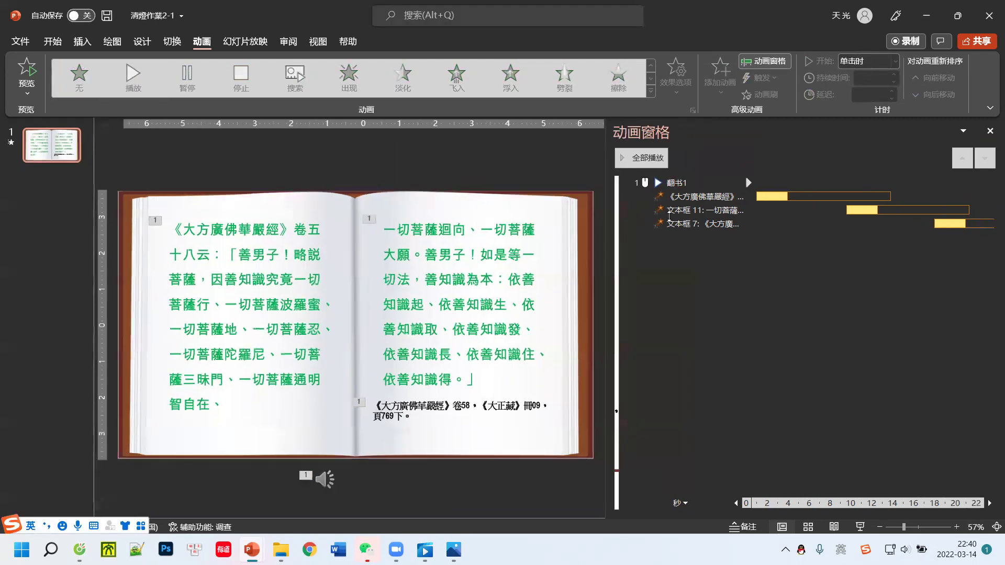
{"action": "left_click", "coordinate": [663, 183]}
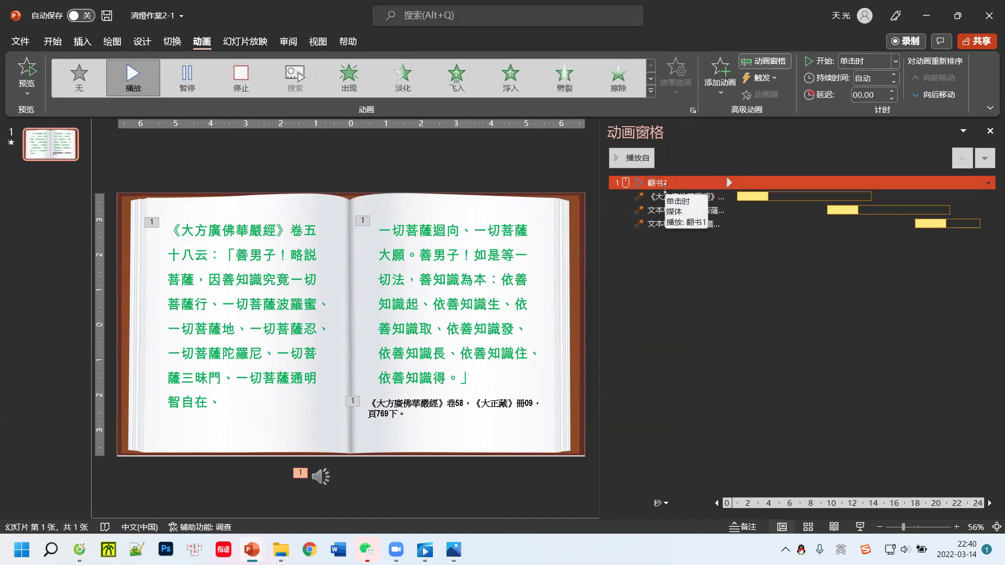
{"action": "left_click", "coordinate": [668, 196]}
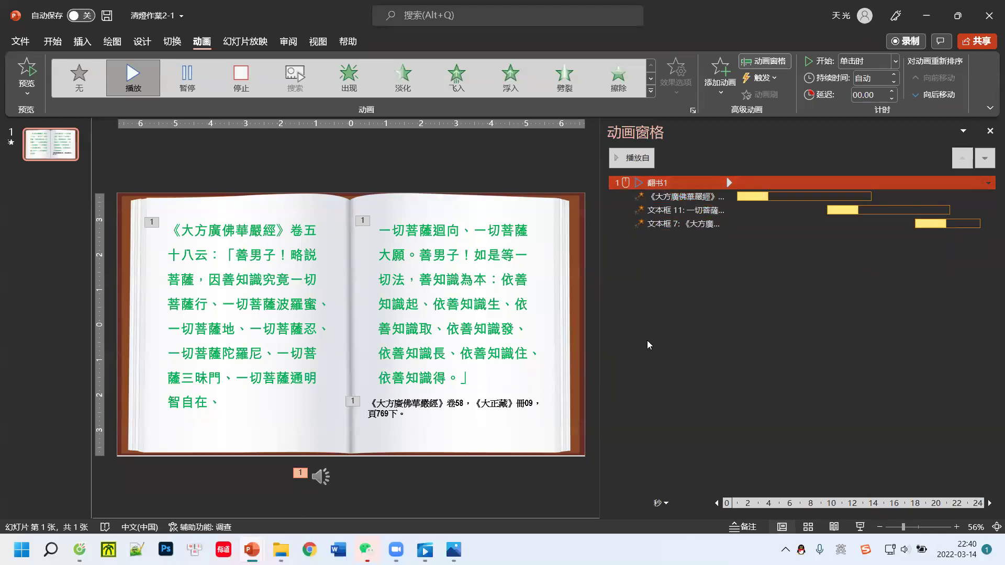
{"action": "left_click", "coordinate": [664, 195]}
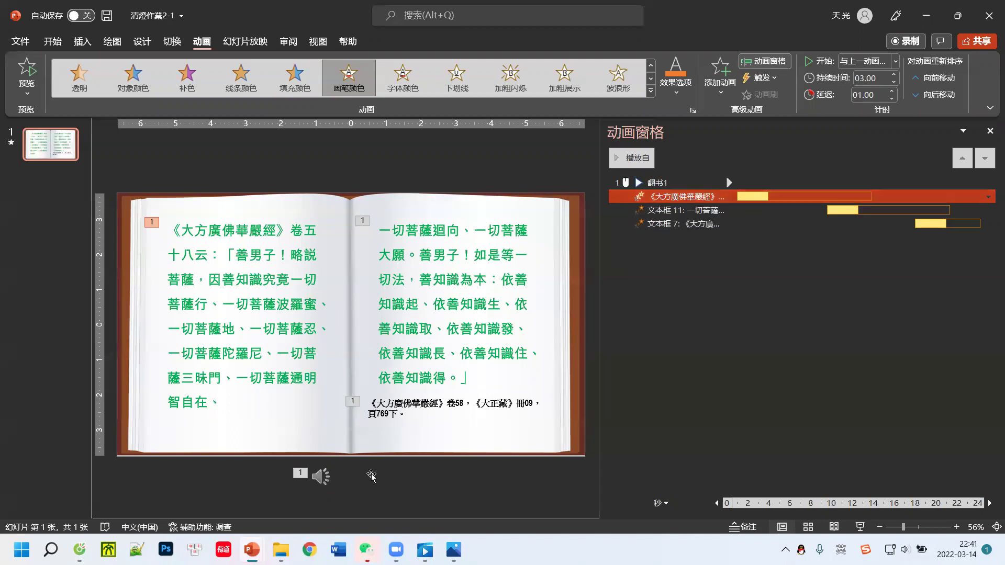
- Switch to the 作业2-3 presentation, show its animation pane widened, and examine the left page text's animation timing
{"action": "mouse_move", "coordinate": [252, 550]}
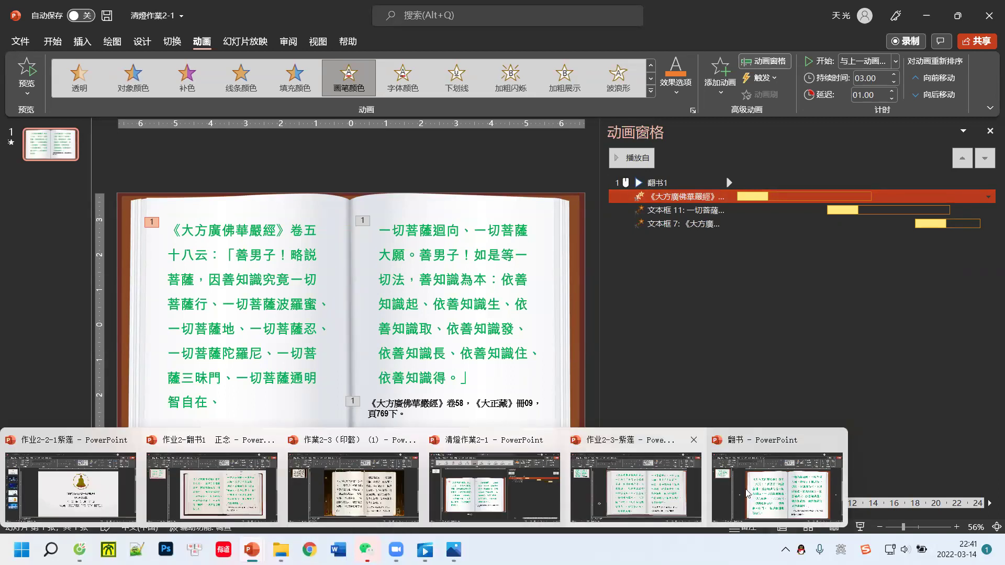
{"action": "left_click", "coordinate": [747, 494]}
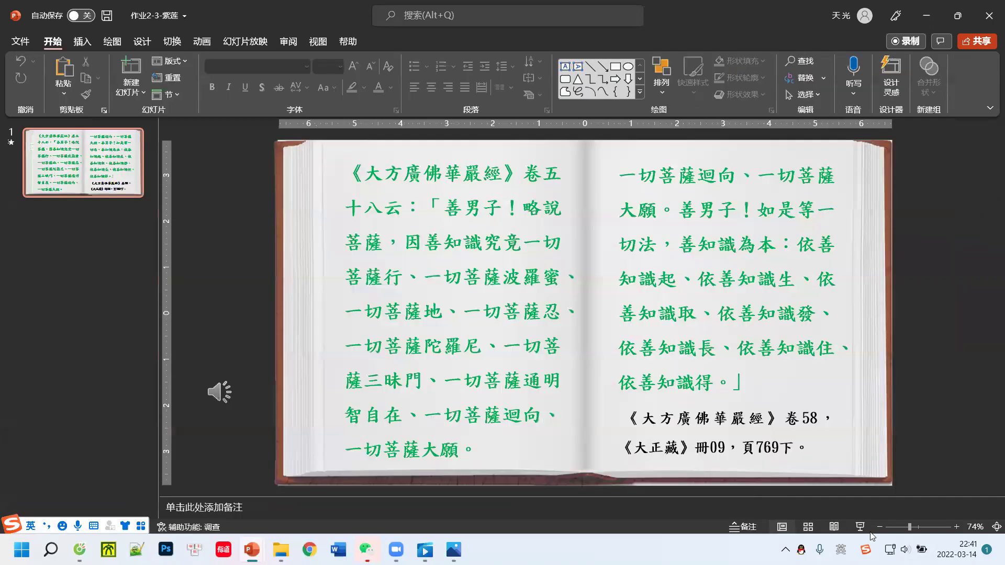
{"action": "left_click_drag", "start_coordinate": [910, 531], "coordinate": [897, 531]}
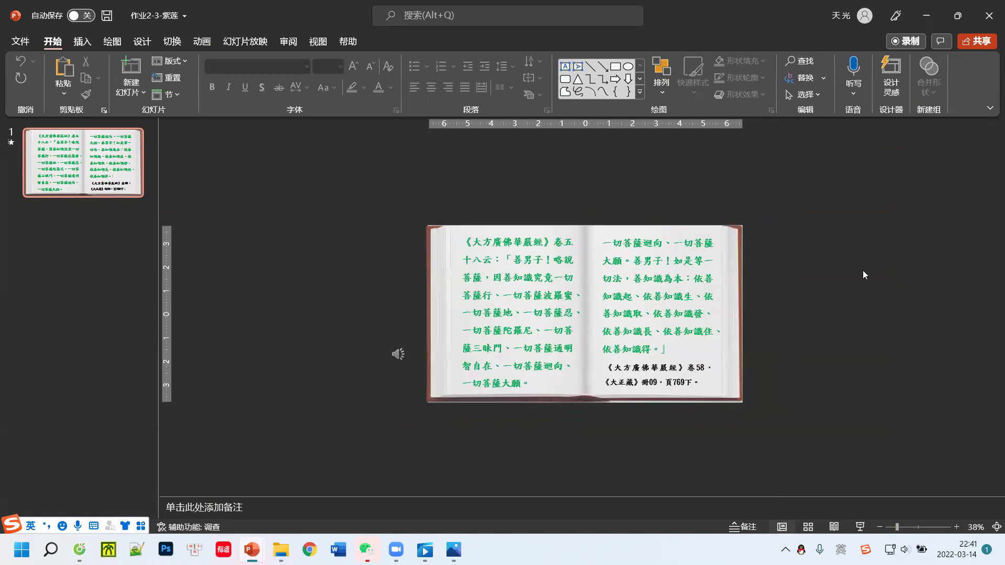
{"action": "left_click", "coordinate": [172, 42]}
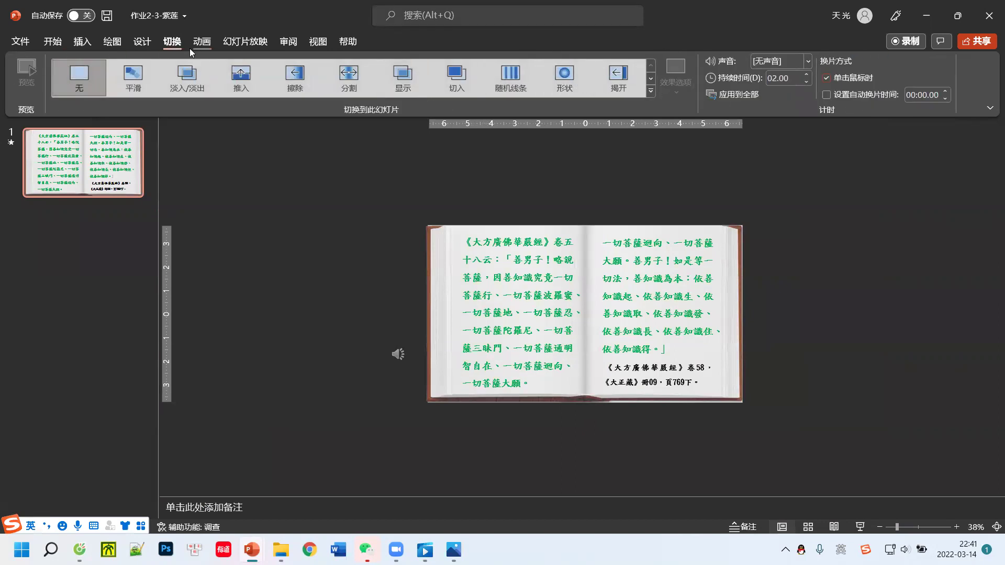
{"action": "left_click", "coordinate": [201, 41]}
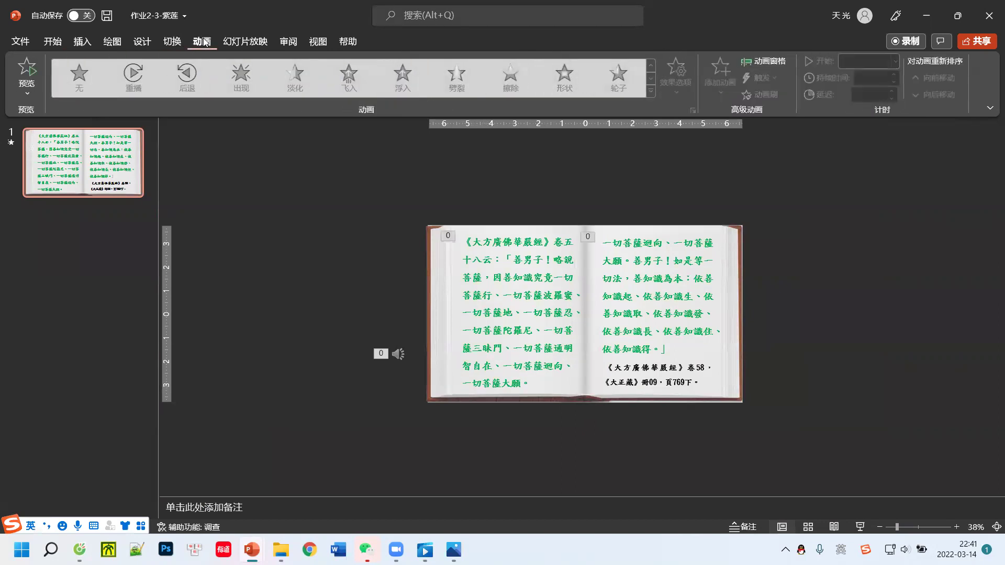
{"action": "left_click", "coordinate": [766, 62]}
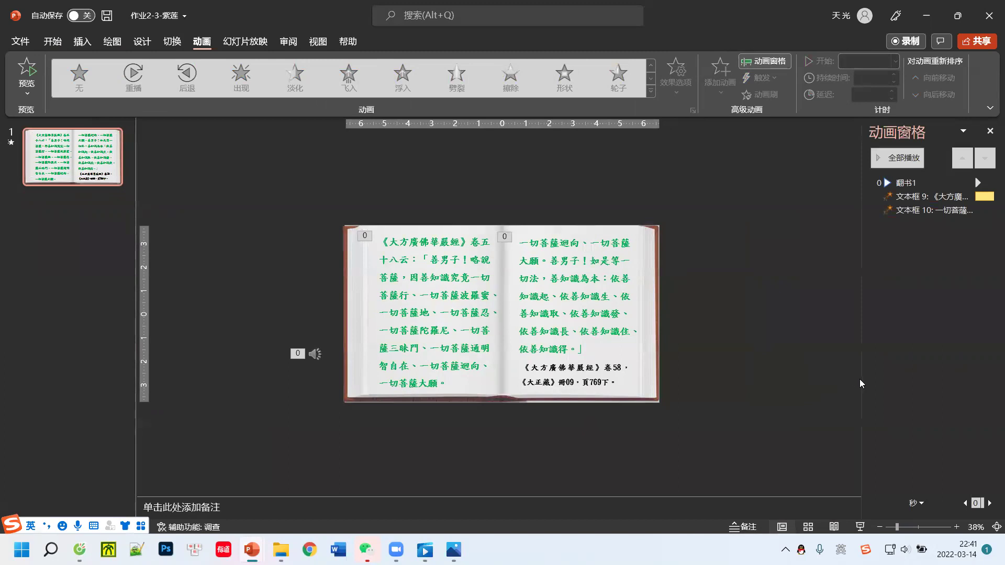
{"action": "left_click_drag", "start_coordinate": [862, 378], "coordinate": [555, 378]}
{"action": "left_click", "coordinate": [622, 198]}
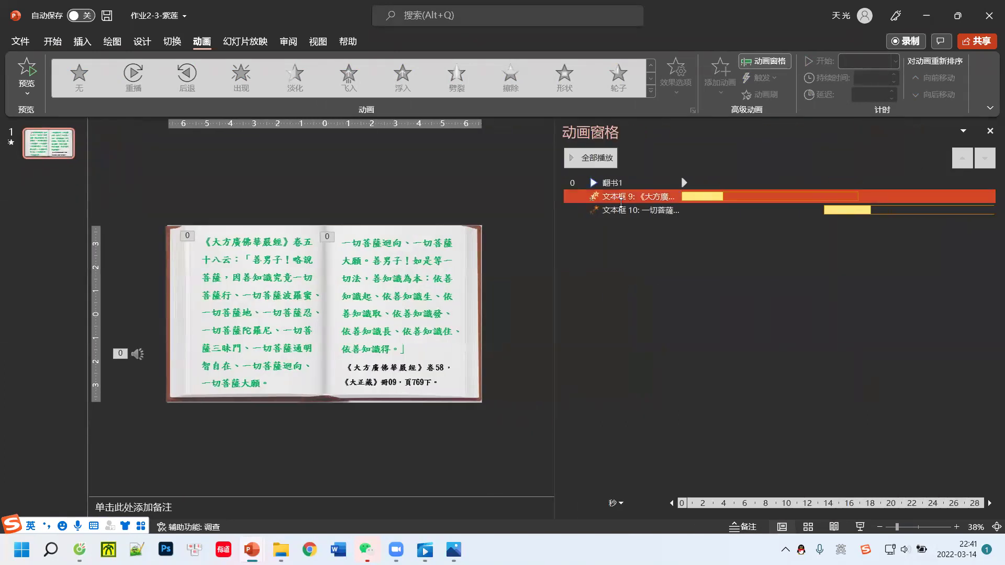
{"action": "left_click", "coordinate": [622, 199]}
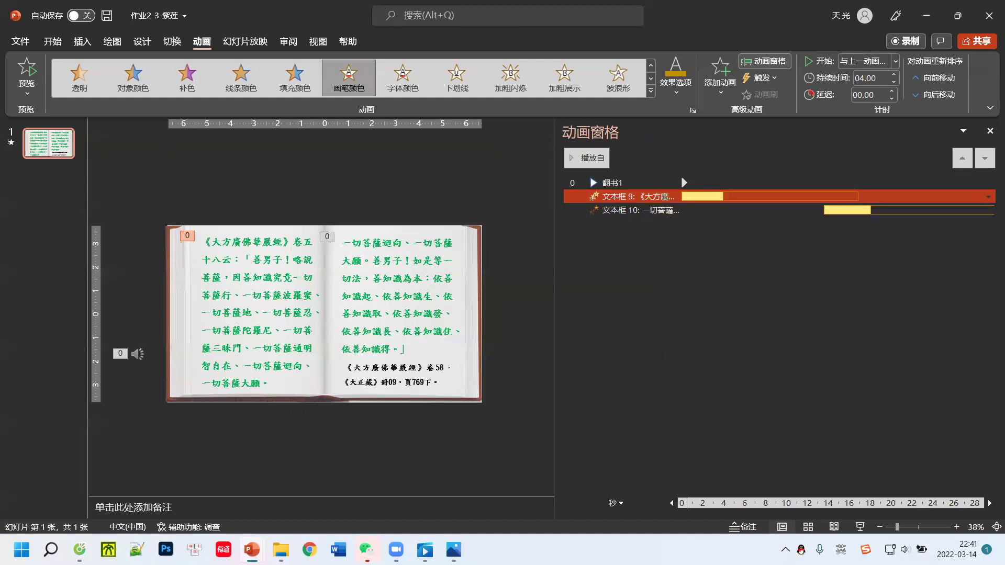
- Switch to the 作业2-翻书1 presentation, show its animation pane widened, and examine the left page text's animation type and timing
{"action": "mouse_move", "coordinate": [251, 550]}
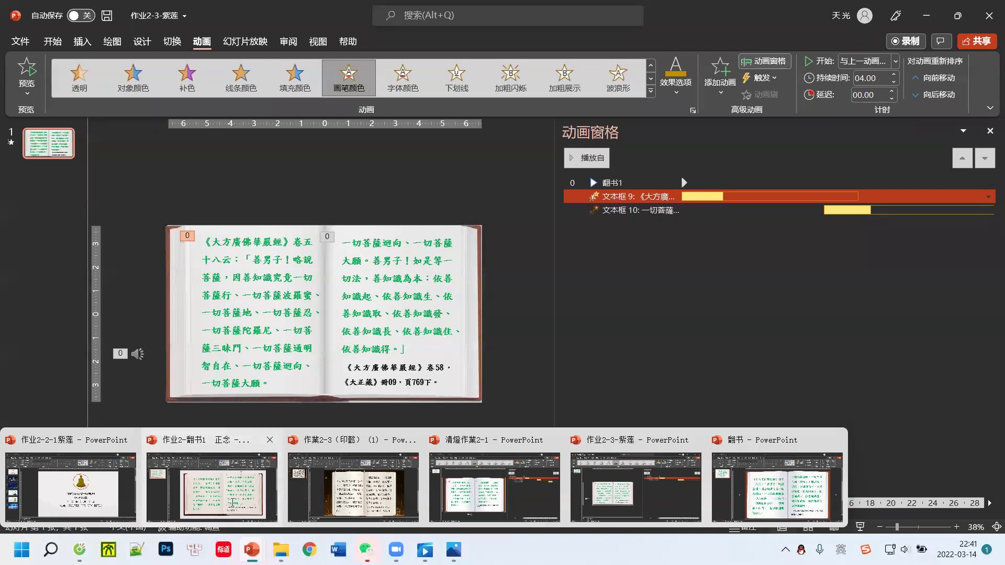
{"action": "left_click", "coordinate": [212, 487]}
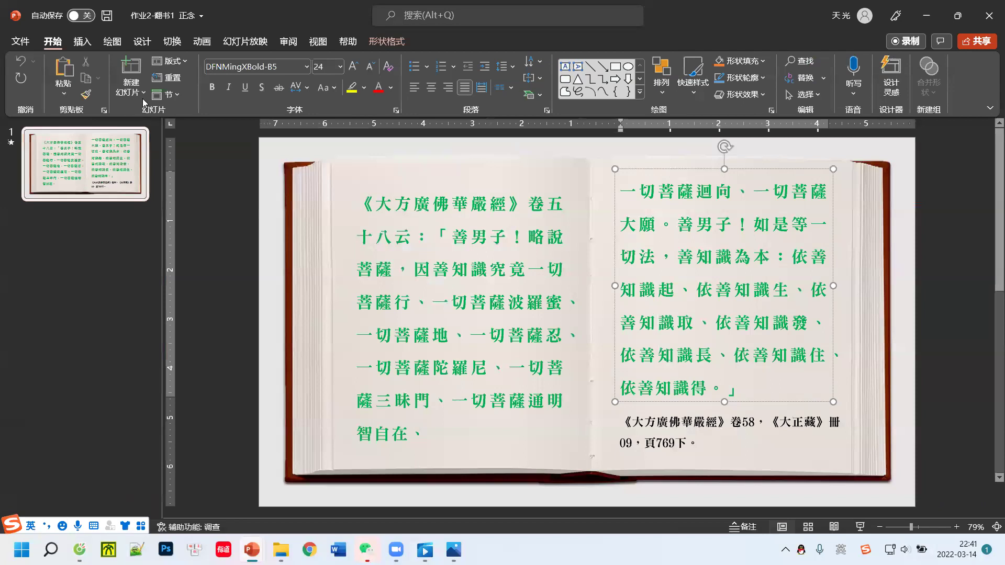
{"action": "left_click", "coordinate": [203, 42]}
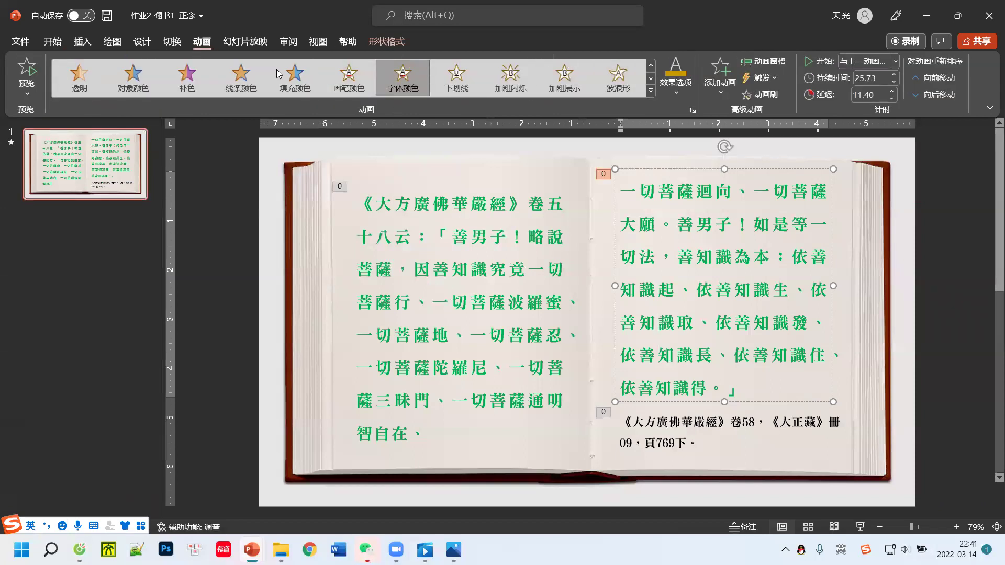
{"action": "left_click", "coordinate": [775, 62]}
{"action": "left_click_drag", "start_coordinate": [862, 377], "coordinate": [554, 362]}
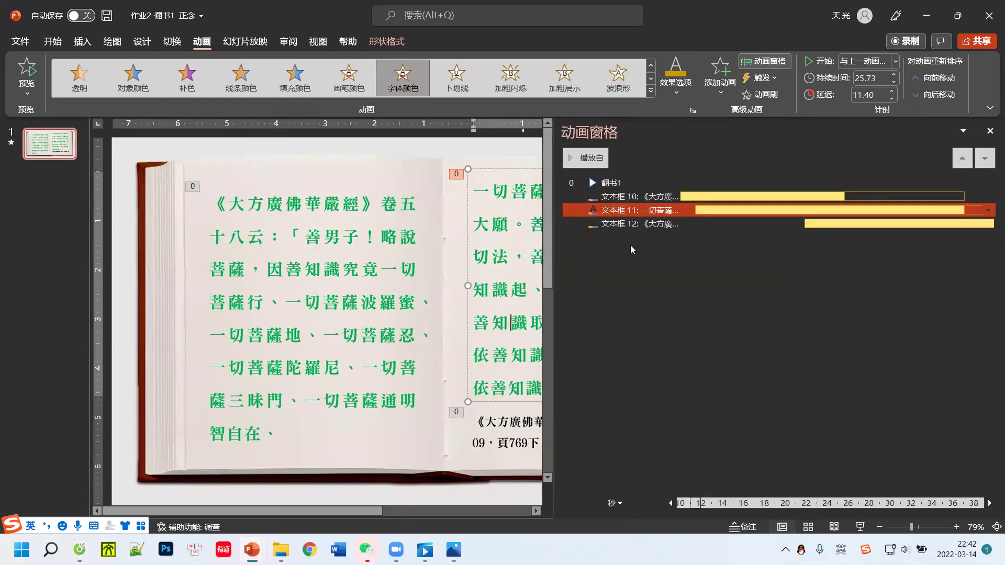
{"action": "left_click_drag", "start_coordinate": [555, 339], "coordinate": [495, 340]}
{"action": "left_click", "coordinate": [572, 198], "text": "ctrl"}
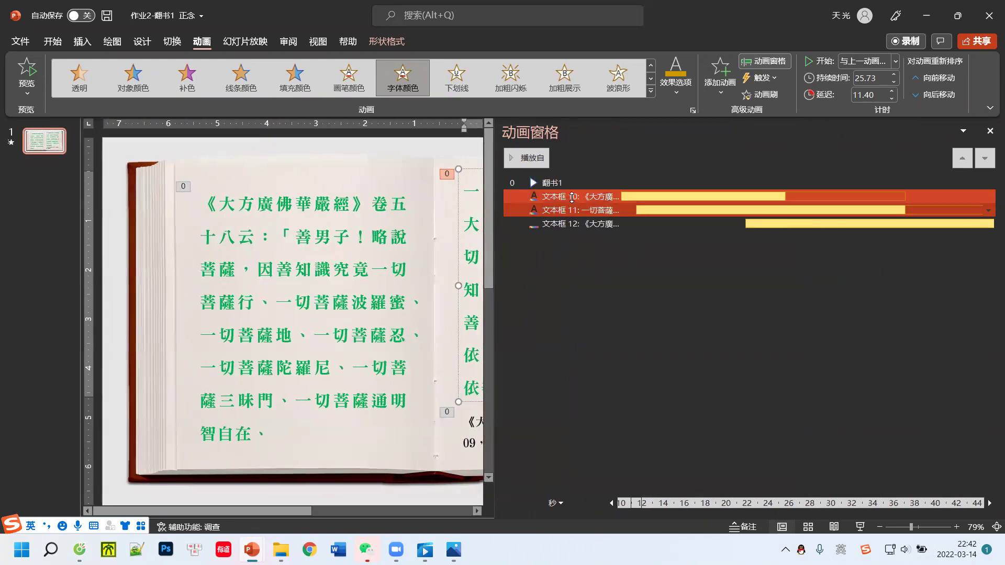
{"action": "left_click", "coordinate": [572, 197]}
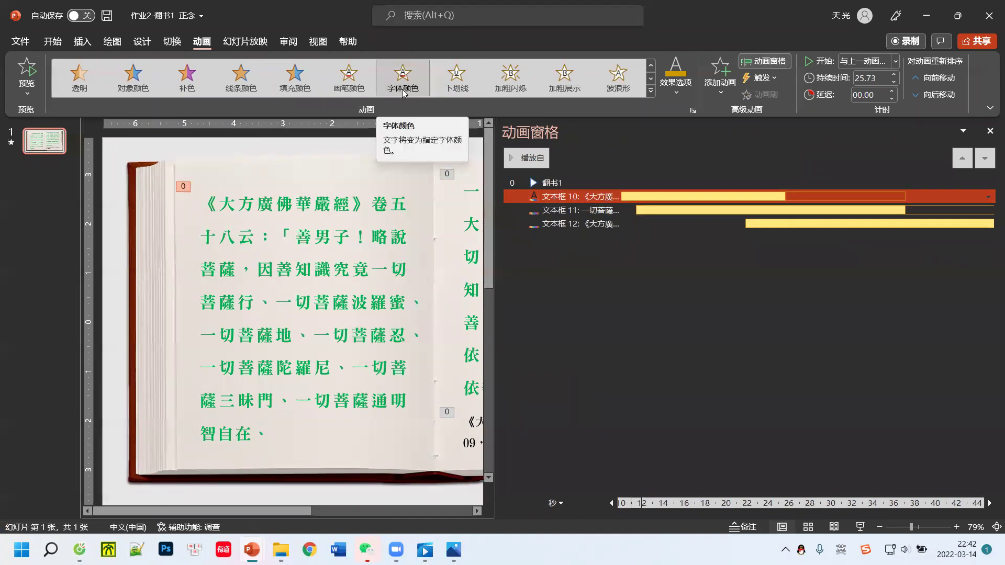
- Open the 作业2 folder inside 2翻书 in File Explorer and play the 作业2-翻书1 video in a maximized window
{"action": "left_click", "coordinate": [663, 205], "text": "ctrl"}
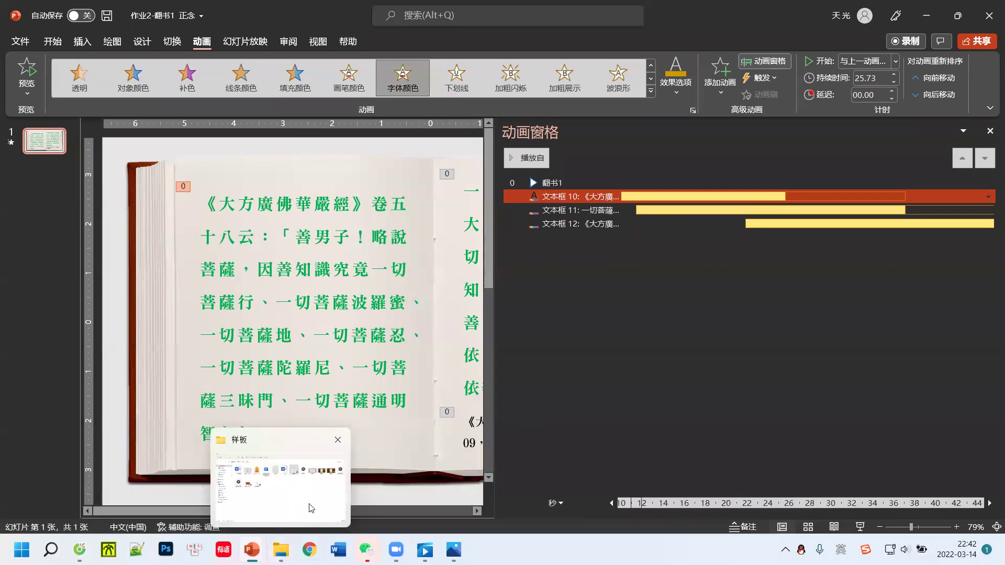
{"action": "left_click", "coordinate": [280, 487]}
{"action": "left_click", "coordinate": [177, 67]}
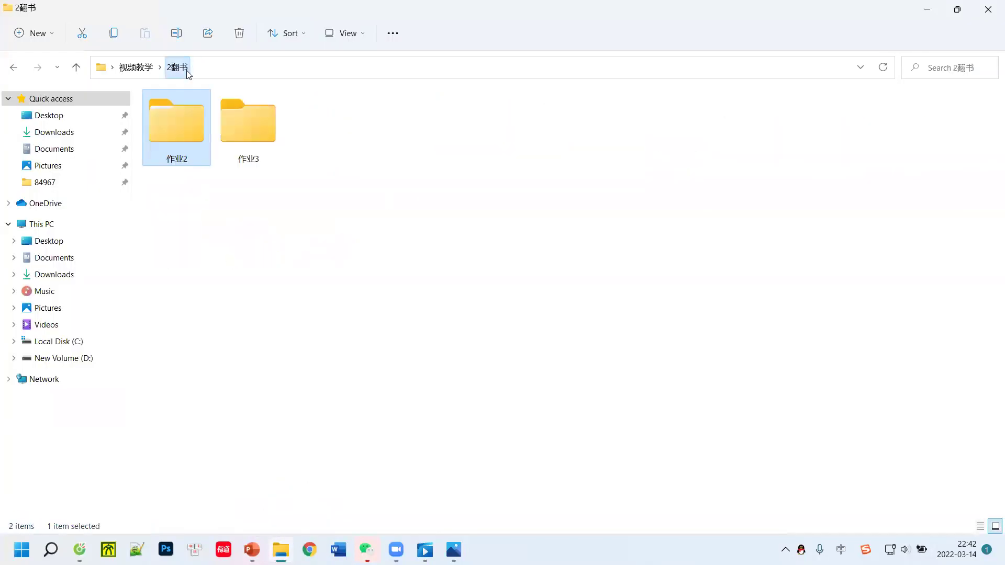
{"action": "double_click", "coordinate": [191, 135]}
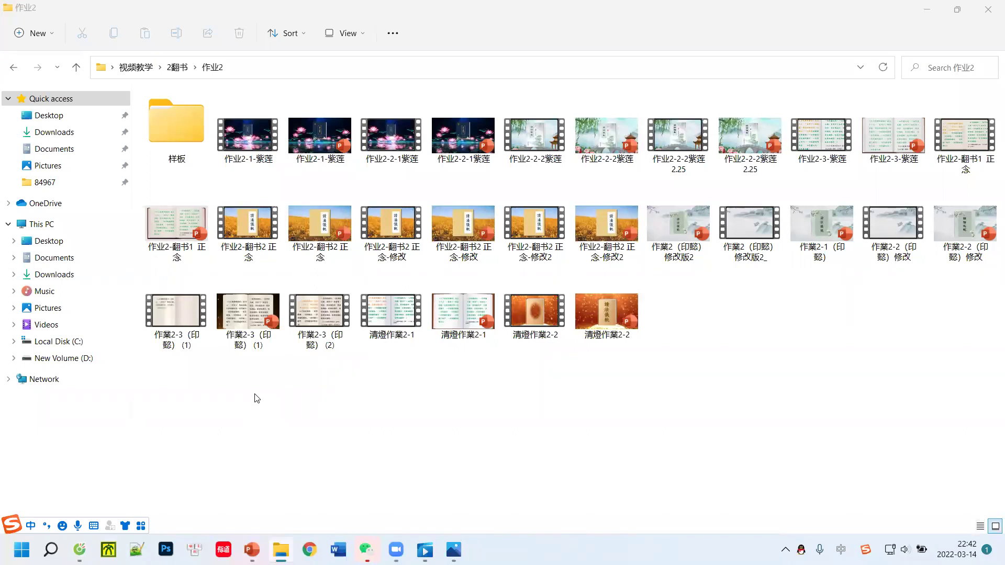
{"action": "left_click", "coordinate": [977, 144]}
{"action": "double_click", "coordinate": [977, 144]}
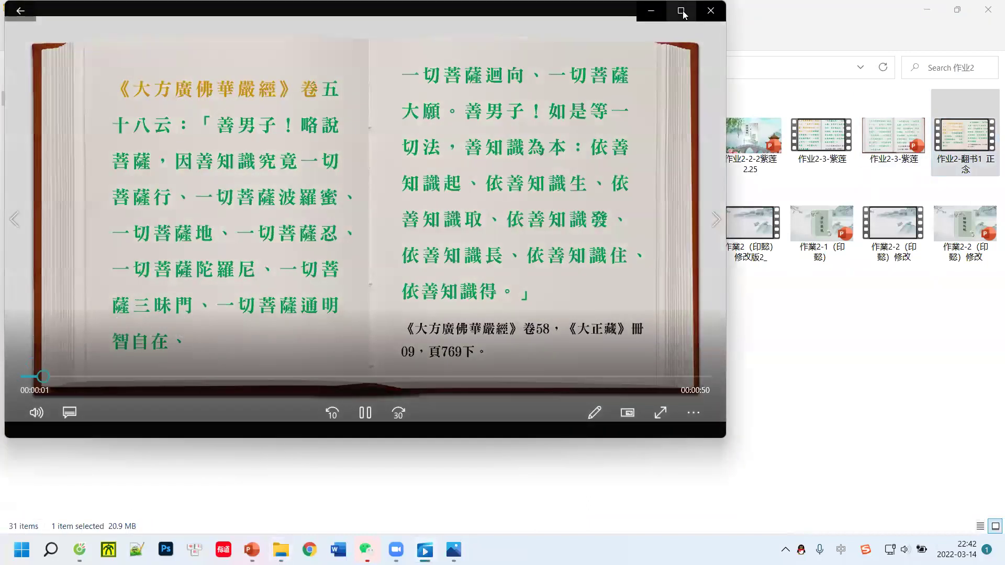
{"action": "left_click", "coordinate": [682, 11]}
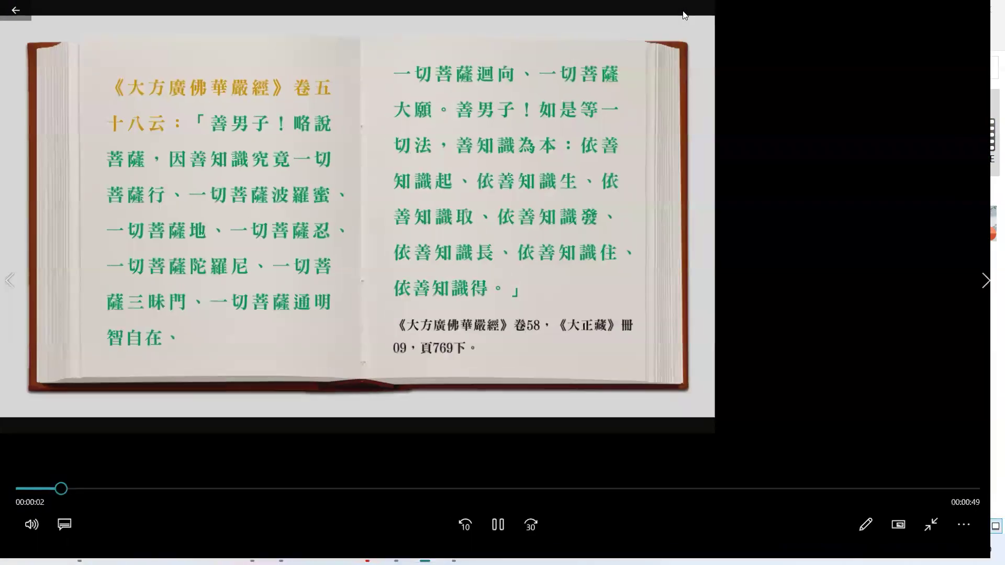
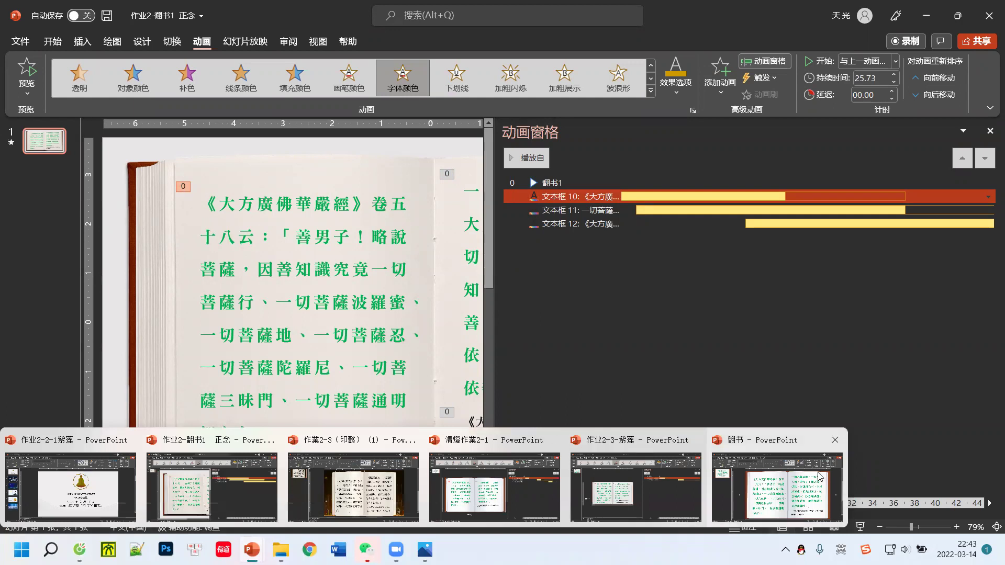
- Switch to the 作业2-3 presentation and compare the brush colour animation timing of the left and right page texts
{"action": "left_click", "coordinate": [648, 482]}
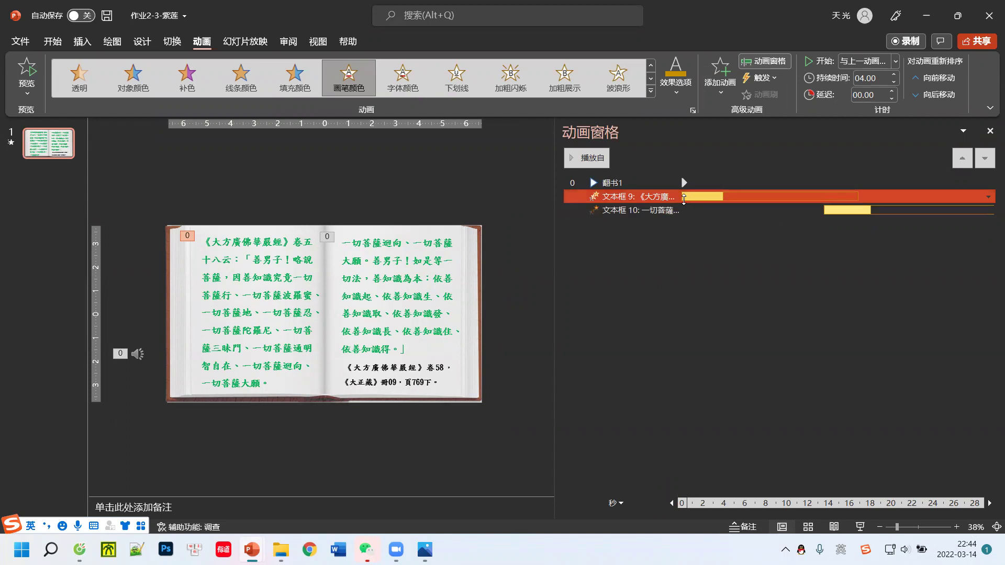
{"action": "left_click", "coordinate": [603, 256]}
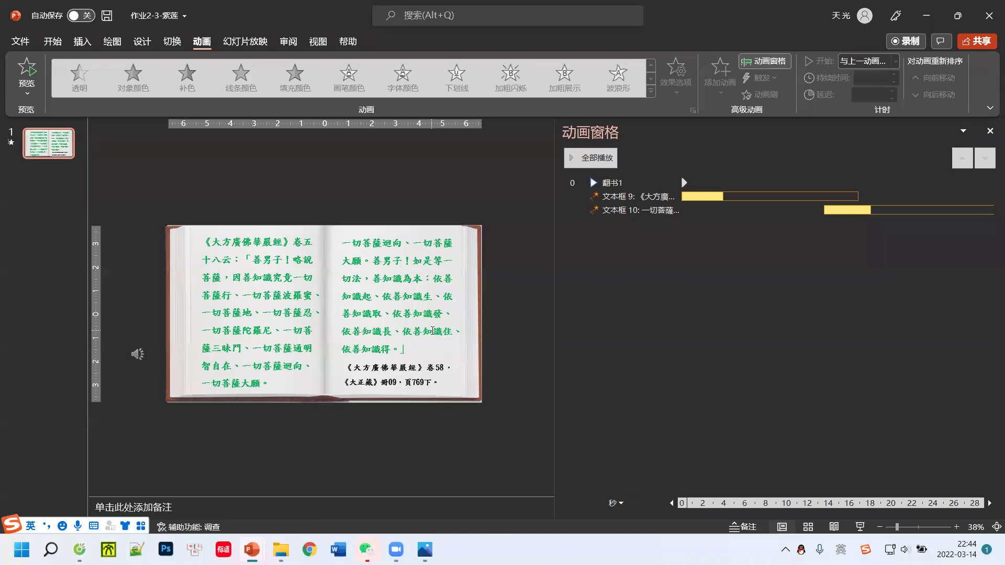
{"action": "left_click", "coordinate": [231, 313]}
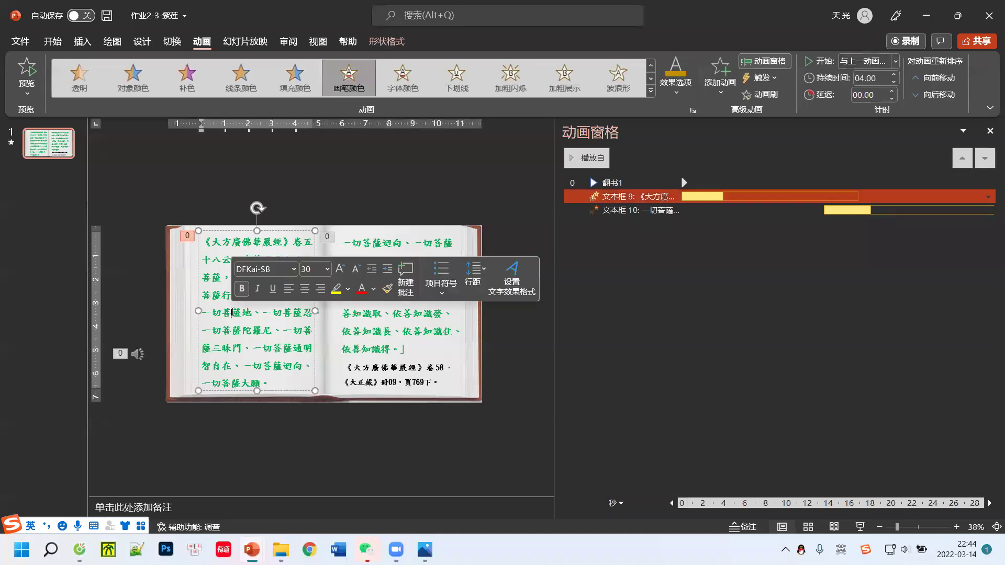
{"action": "left_click", "coordinate": [392, 317]}
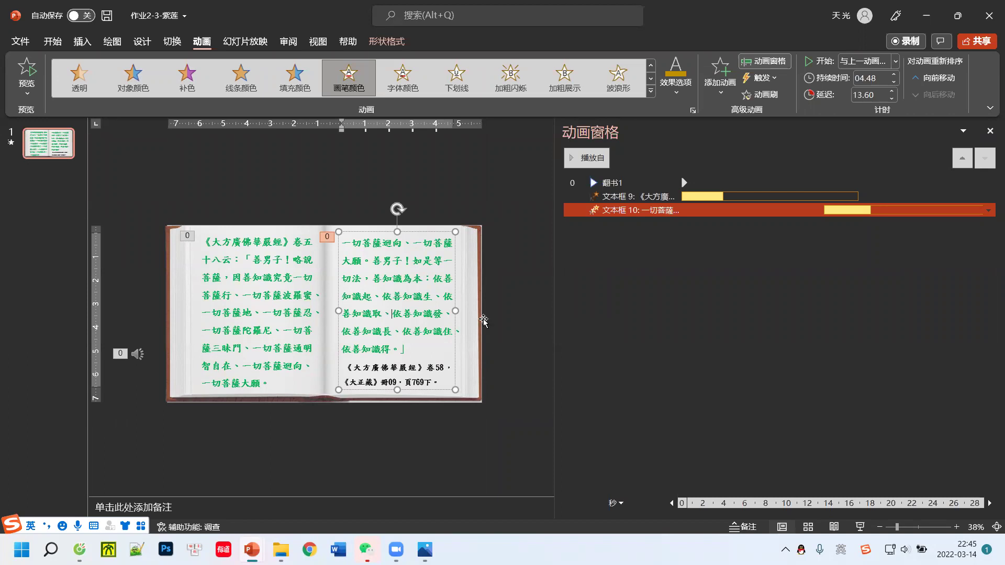
{"action": "left_click", "coordinate": [310, 304]}
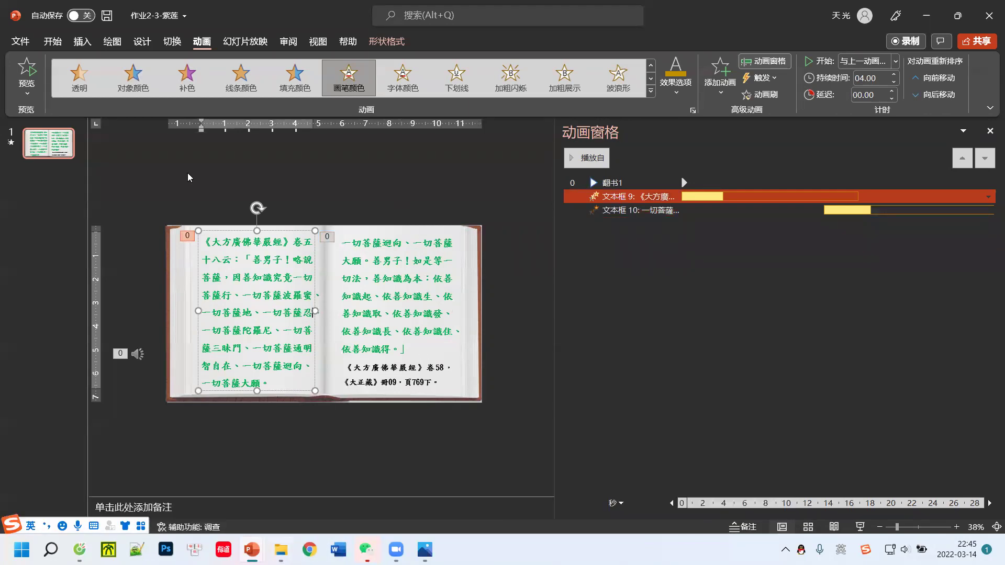
- Play the 房间1 video from the 4房间 folder under 视频教学, pause it to examine the room scene, and close the player
{"action": "key", "text": "alt+Tab"}
{"action": "left_click", "coordinate": [136, 67]}
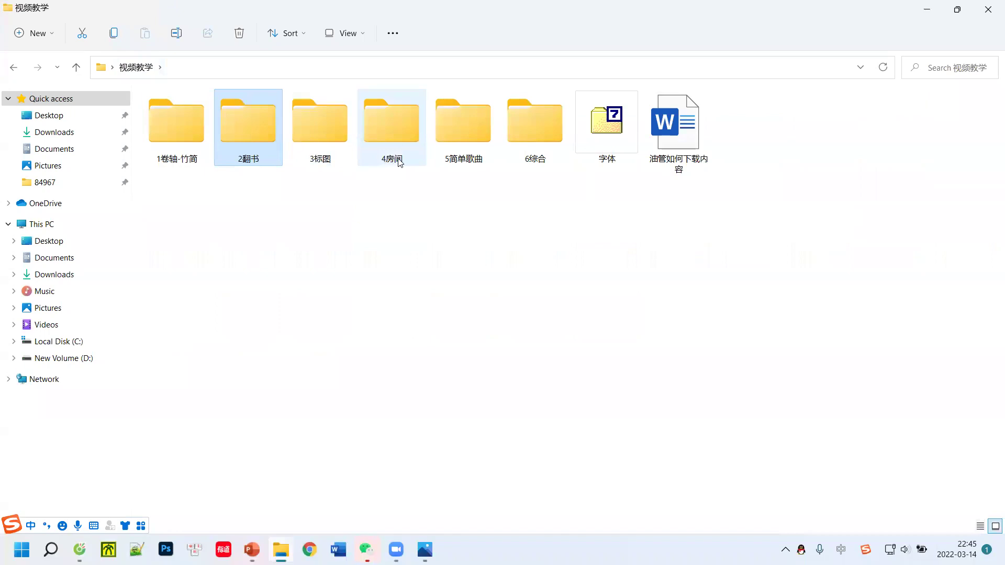
{"action": "double_click", "coordinate": [389, 128]}
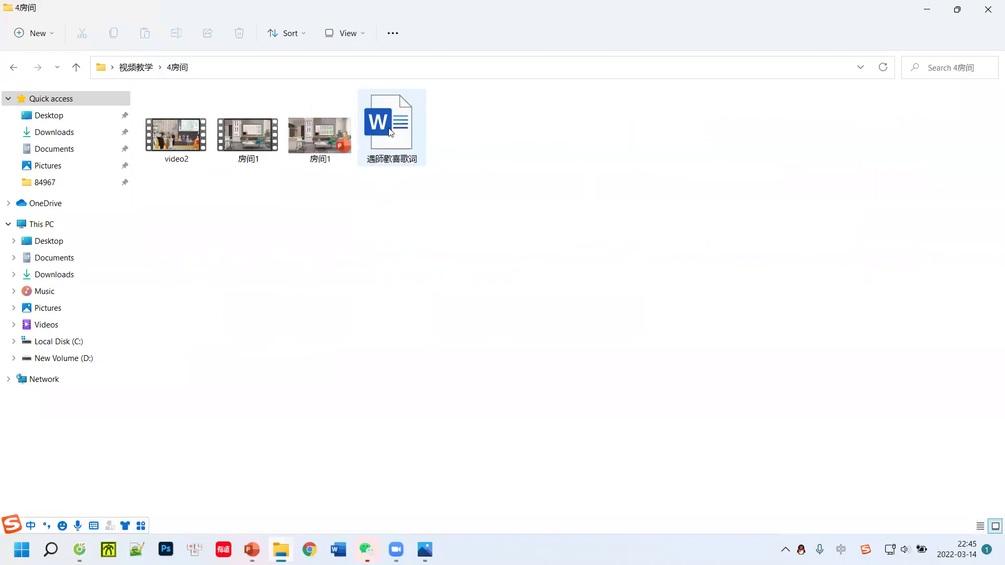
{"action": "double_click", "coordinate": [261, 137]}
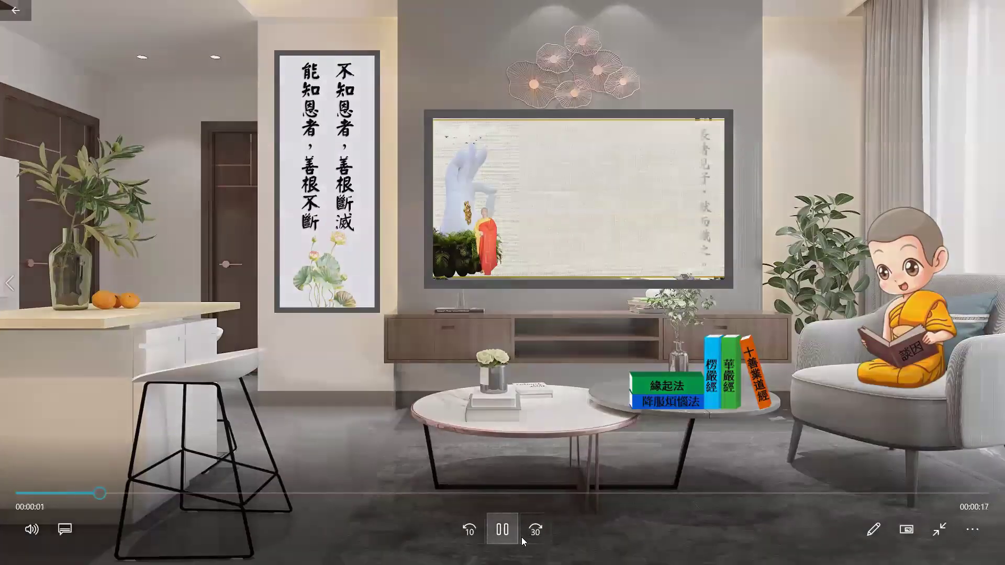
{"action": "left_click", "coordinate": [503, 530]}
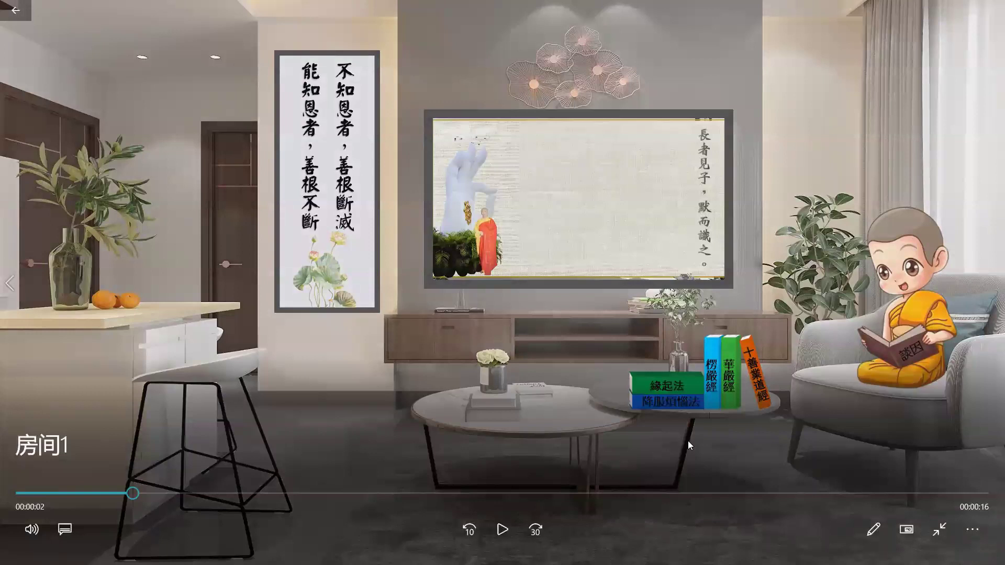
{"action": "left_click", "coordinate": [939, 531]}
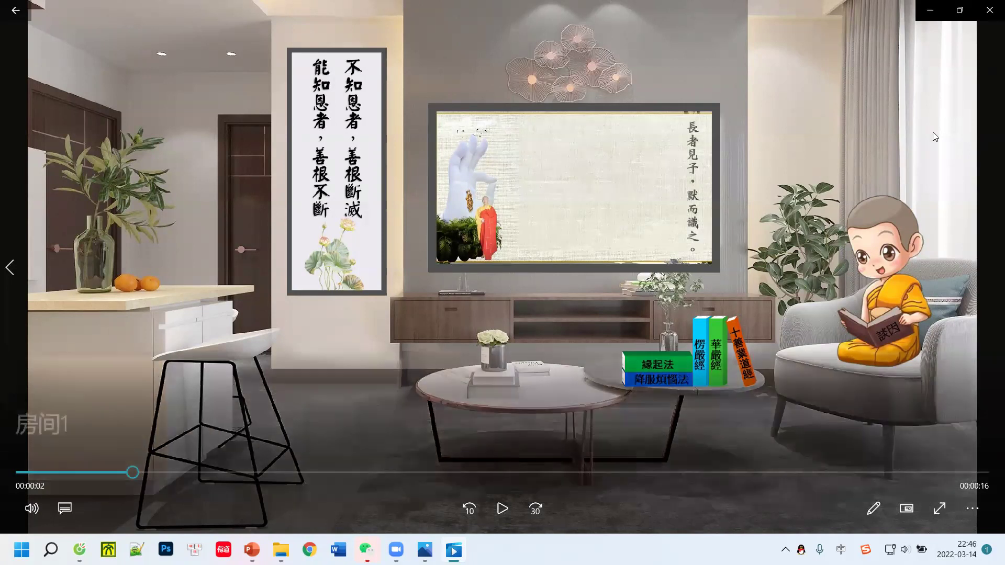
{"action": "left_click", "coordinate": [989, 11]}
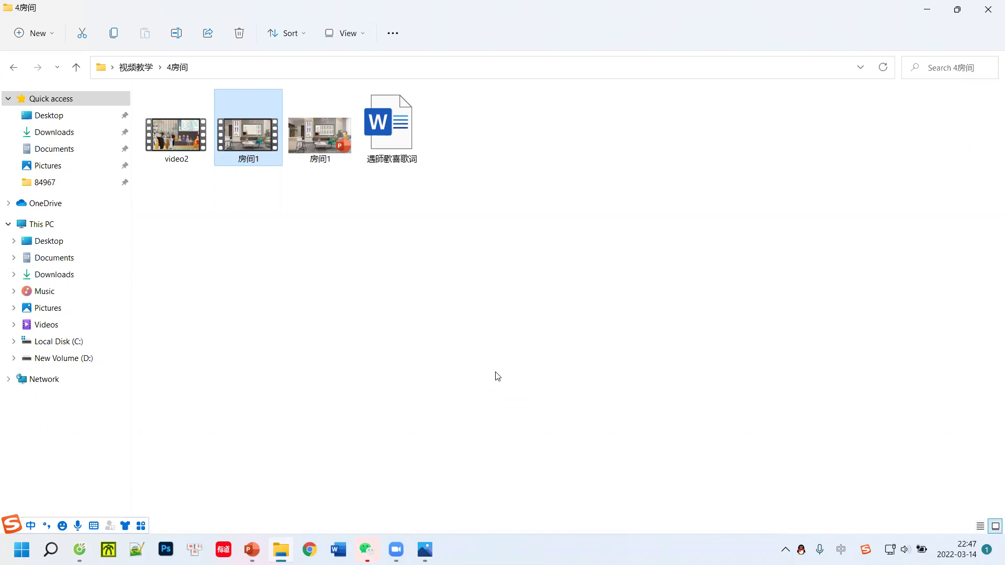
- Look into the 5简单歌曲 folder, then open the 十二業 presentation from the 6综合 folder
{"action": "left_click", "coordinate": [136, 67]}
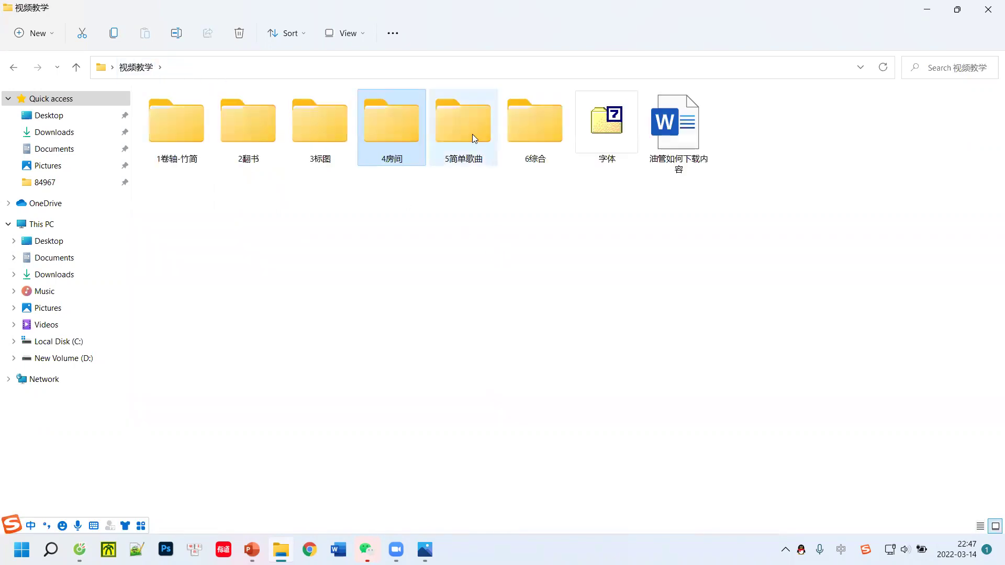
{"action": "double_click", "coordinate": [472, 134]}
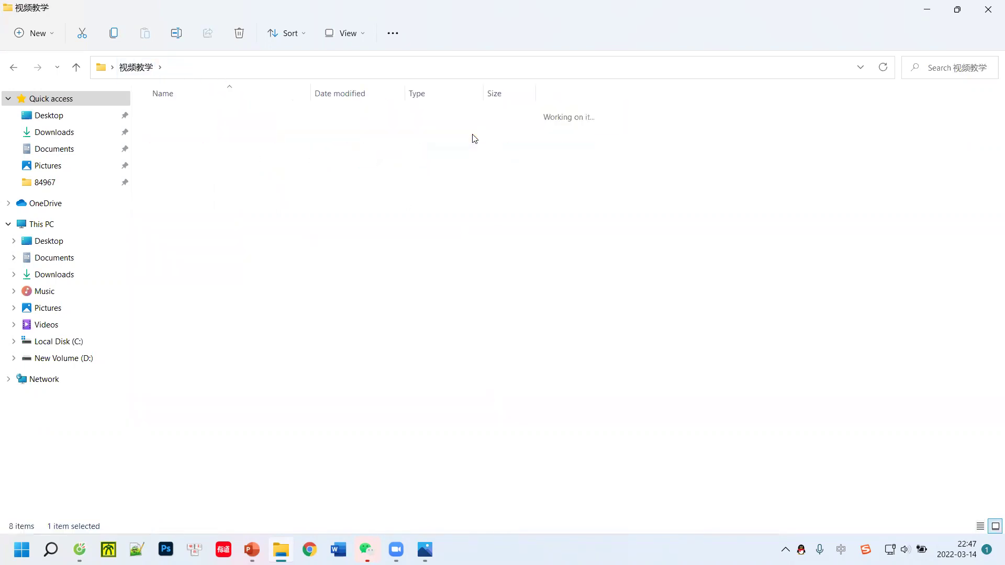
{"action": "left_click", "coordinate": [136, 67]}
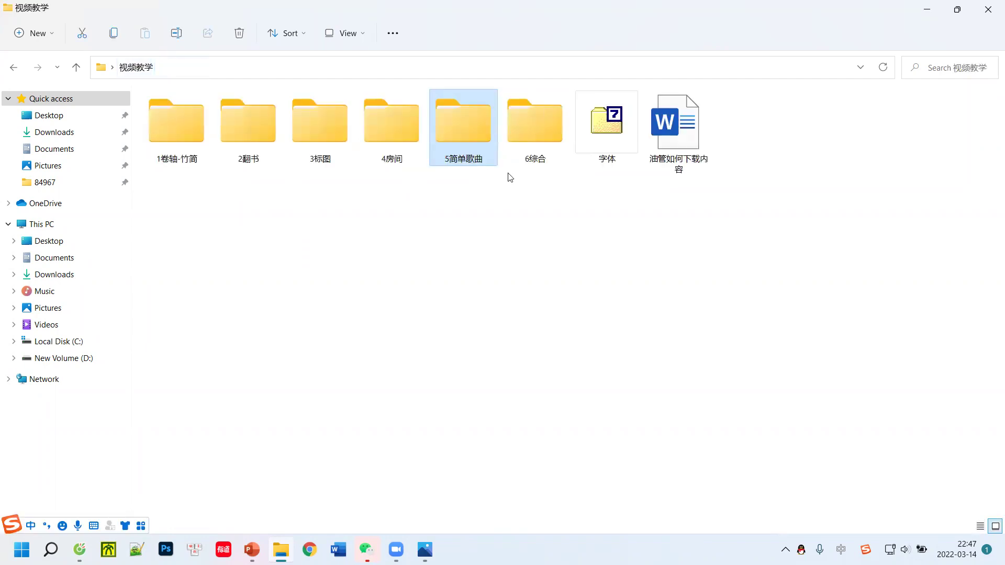
{"action": "double_click", "coordinate": [524, 128]}
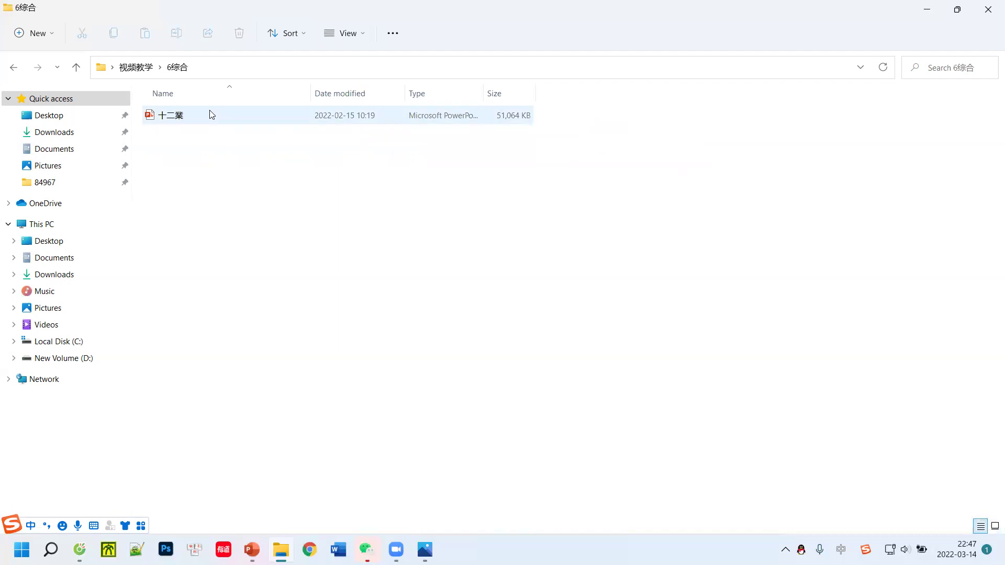
{"action": "double_click", "coordinate": [173, 116]}
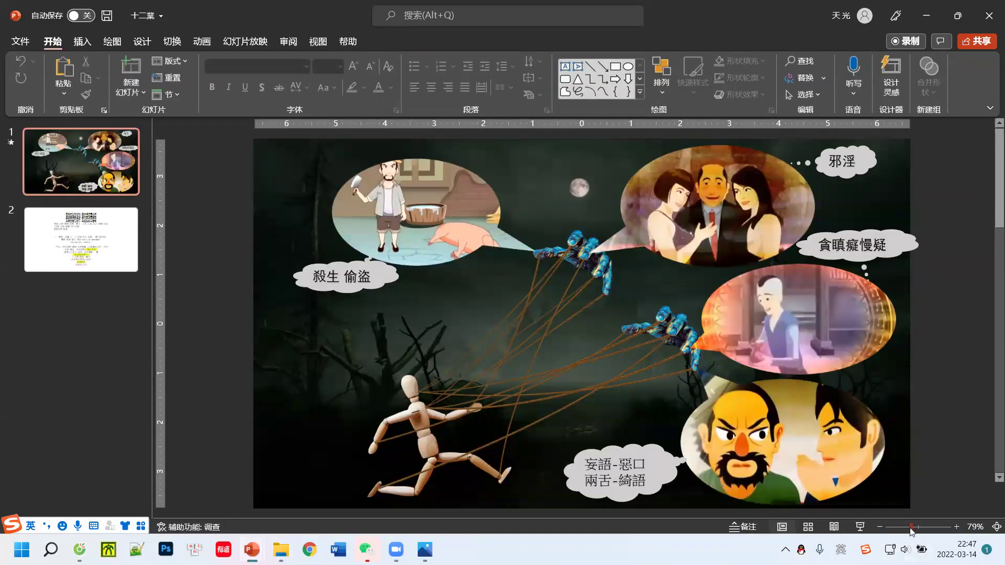
- Zoom the 十二業 slide out to 48%, view it as a slide show, and return to editing
{"action": "left_click", "coordinate": [893, 528]}
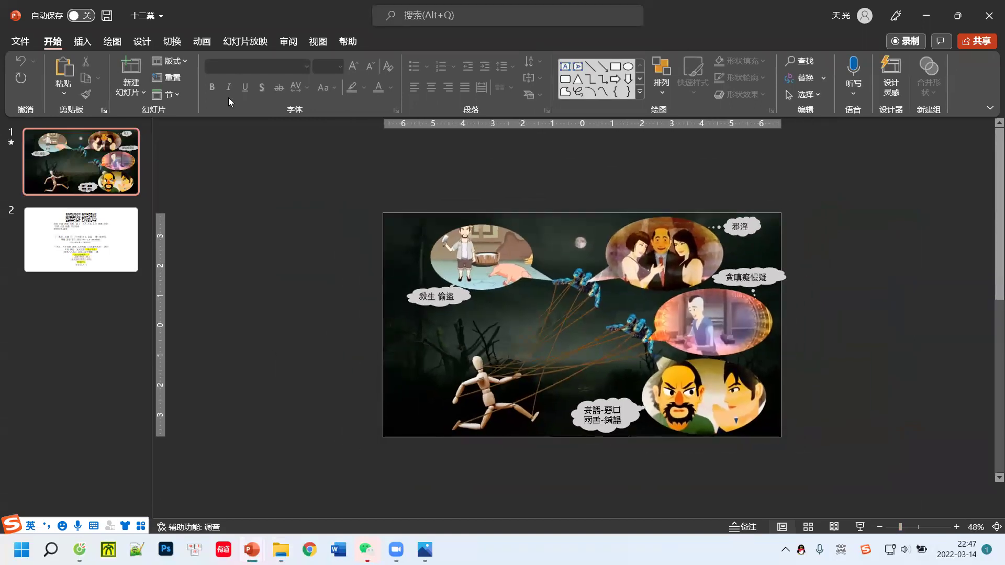
{"action": "left_click", "coordinate": [860, 528]}
{"action": "left_click", "coordinate": [862, 527]}
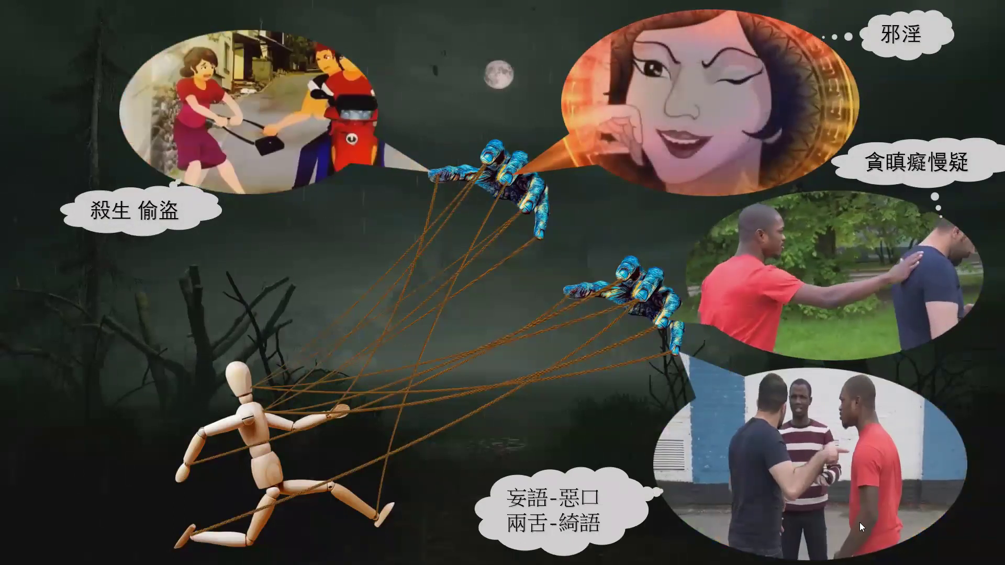
{"action": "key", "text": "Escape"}
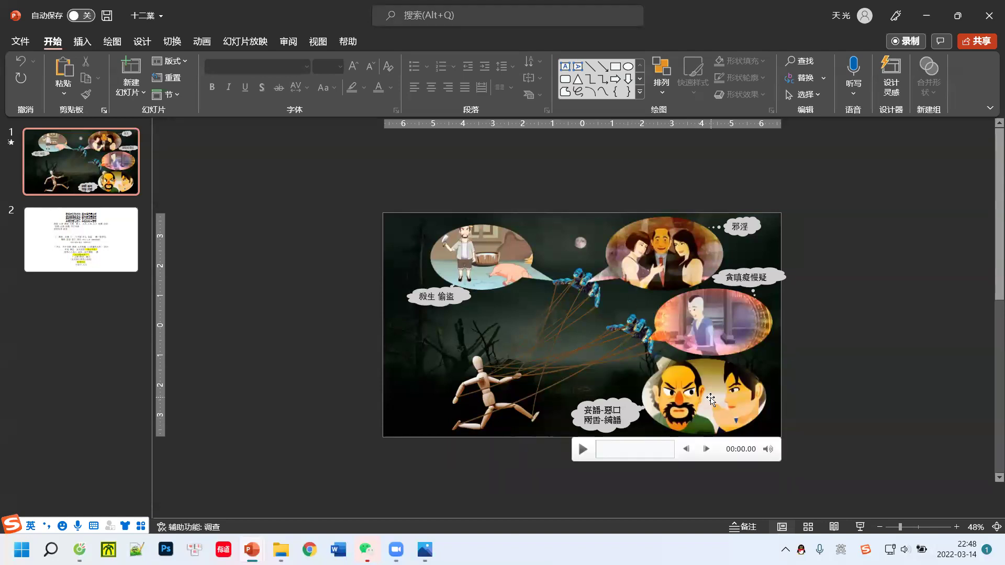
- Show the lesson folders in the 视频教学 folder, then switch back to the 十二業 presentation
{"action": "mouse_move", "coordinate": [281, 550]}
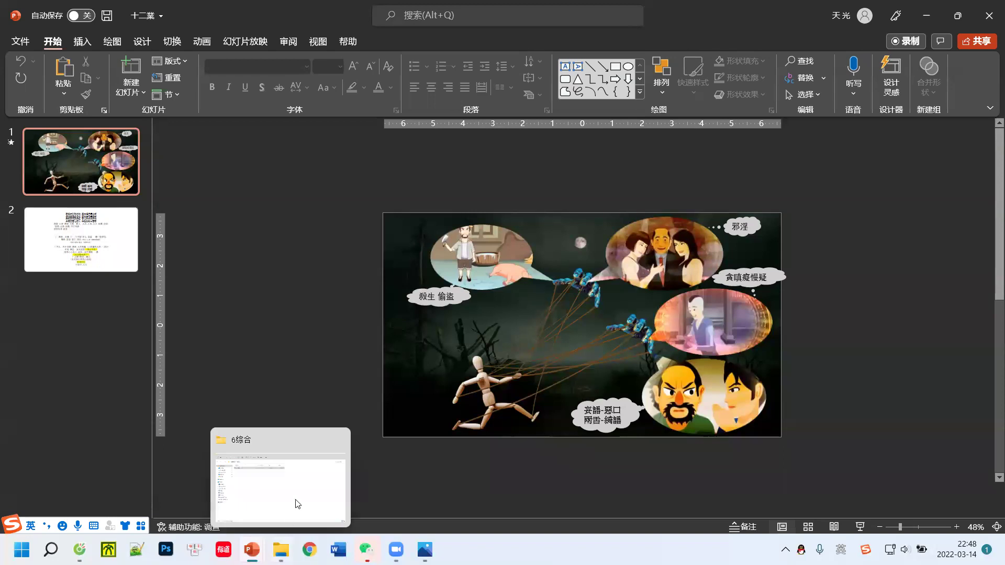
{"action": "left_click", "coordinate": [297, 504]}
{"action": "left_click", "coordinate": [136, 67]}
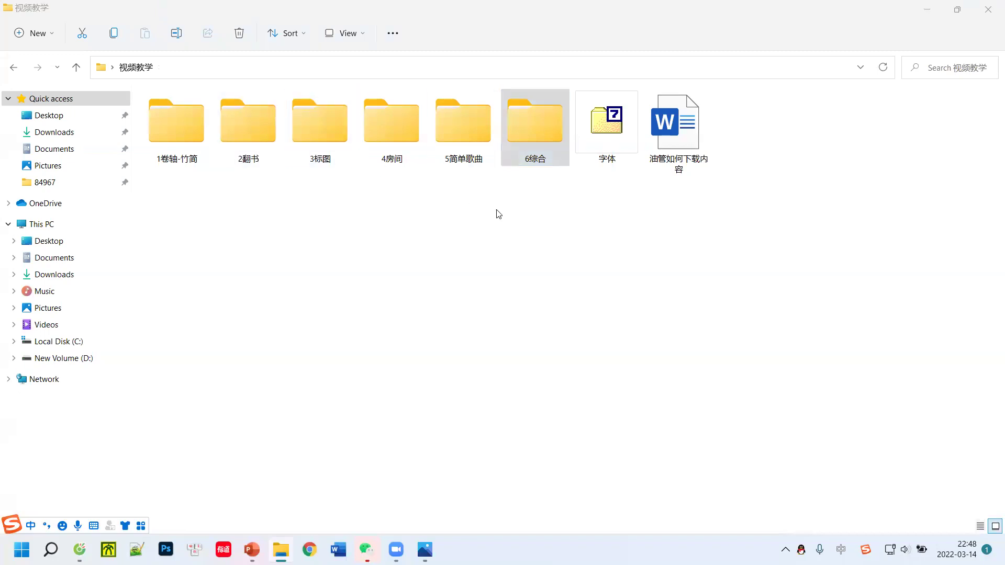
{"action": "left_click", "coordinate": [524, 107]}
{"action": "mouse_move", "coordinate": [252, 549]}
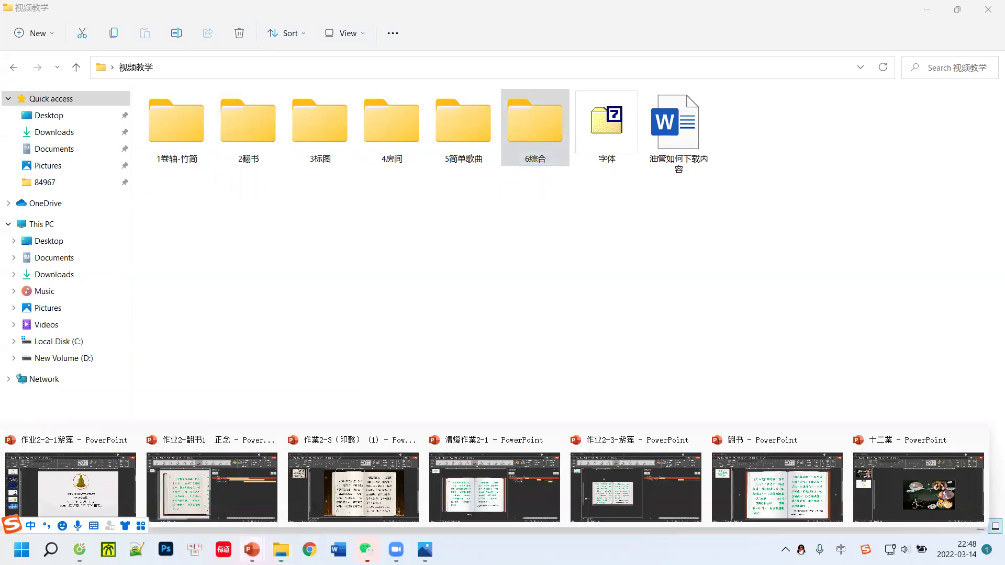
{"action": "left_click", "coordinate": [904, 480]}
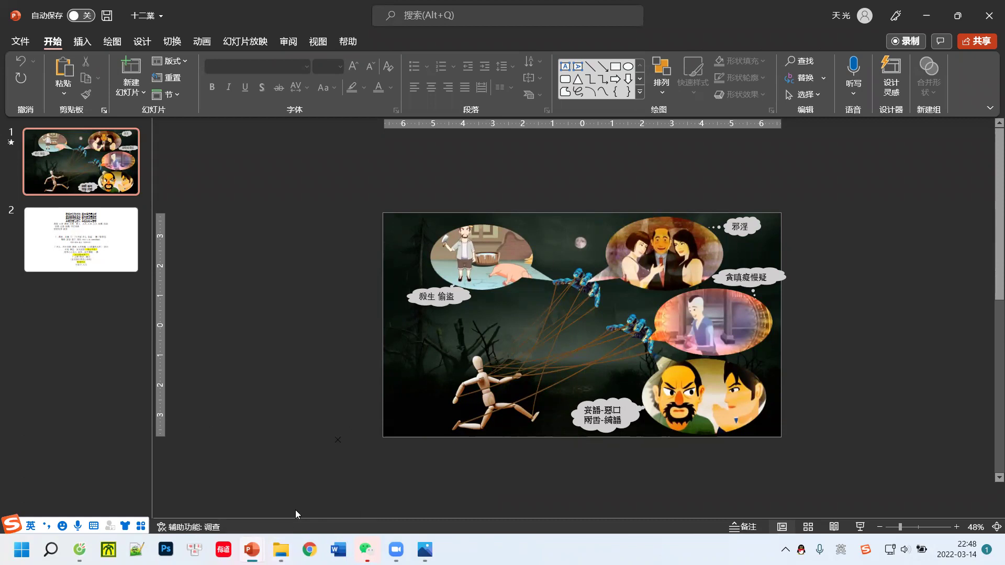
- Return to the 视频教学 folder and select the 2翻书 folder, then the 1卷轴-竹简 folder
{"action": "key", "text": "alt+Tab"}
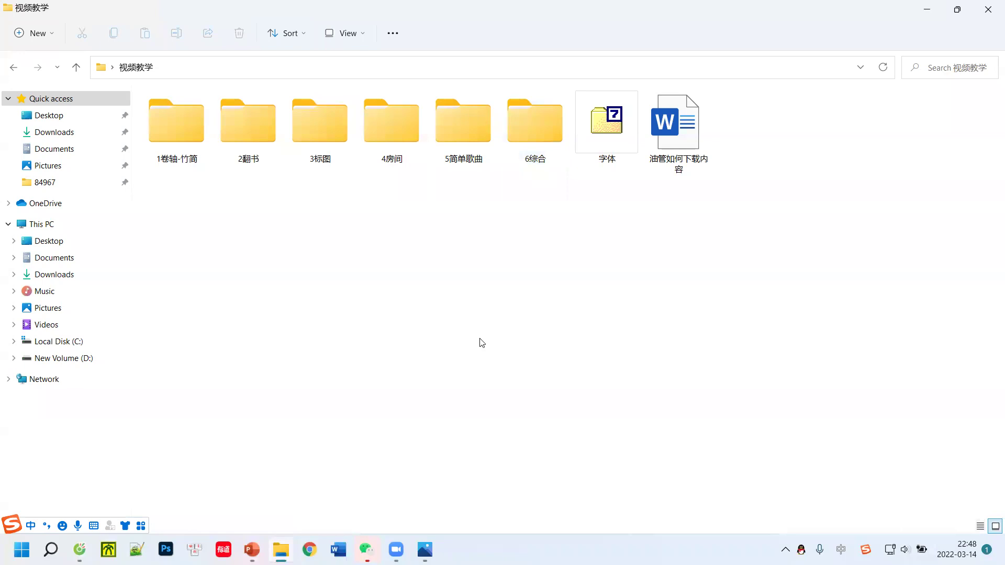
{"action": "left_click", "coordinate": [252, 140]}
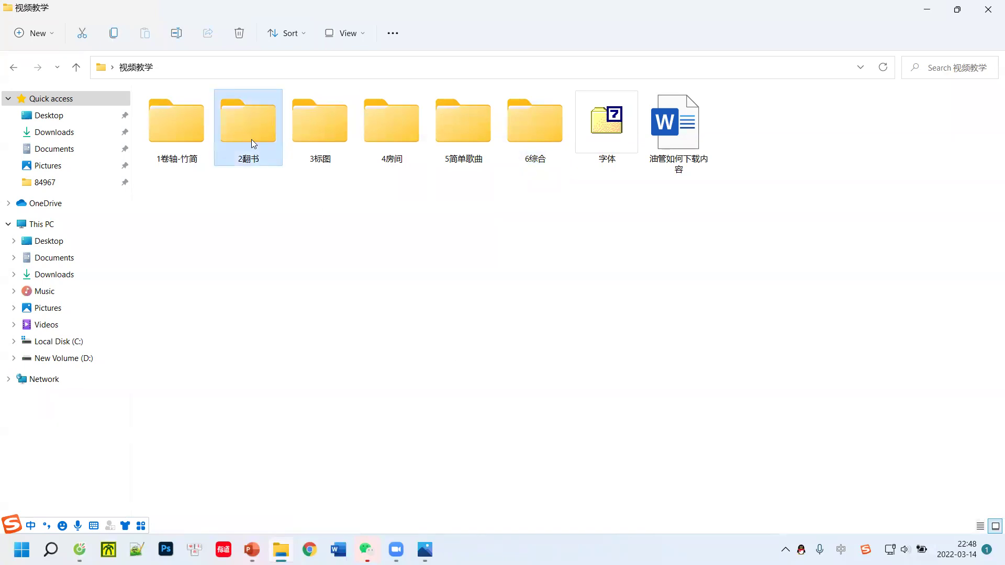
{"action": "left_click", "coordinate": [192, 139]}
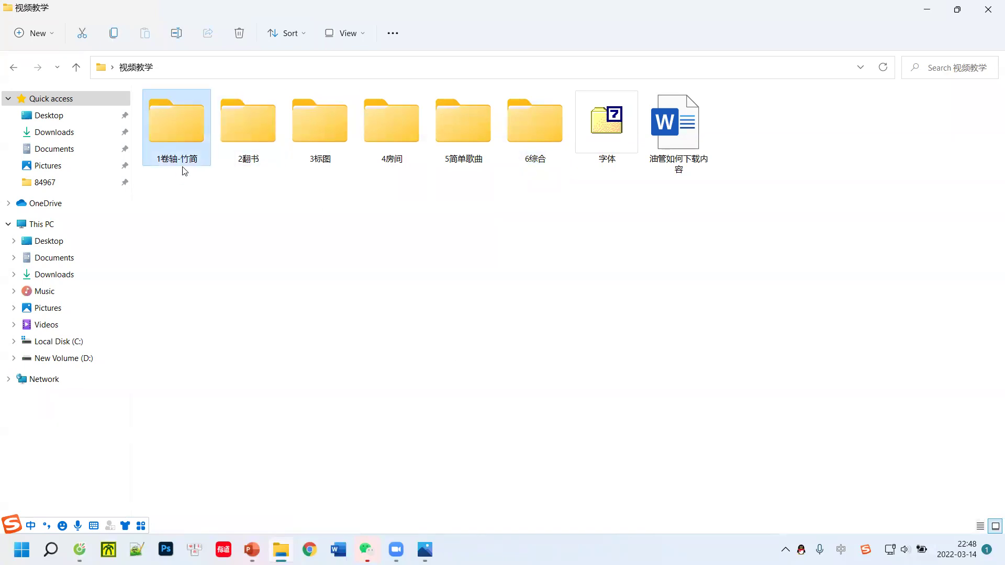
- Switch to the 作業2-3 (1) presentation and examine its slide transition and automatic advance settings
{"action": "mouse_move", "coordinate": [252, 550]}
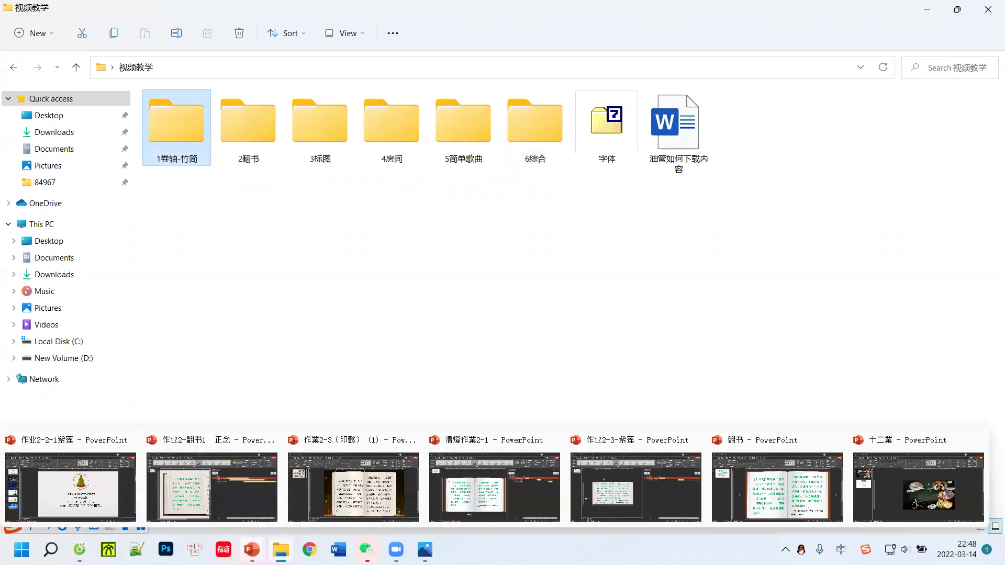
{"action": "left_click", "coordinate": [334, 503]}
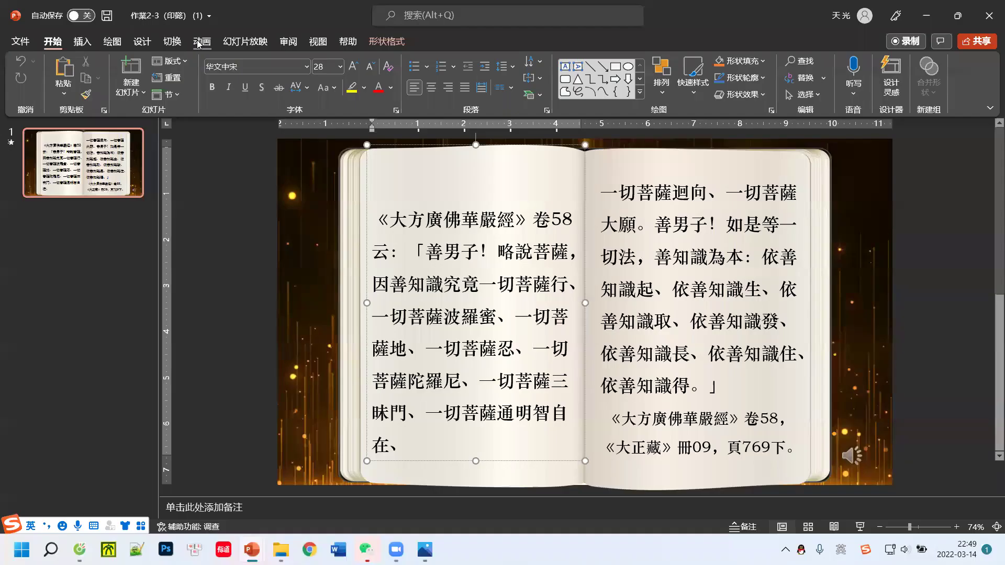
{"action": "left_click", "coordinate": [162, 49]}
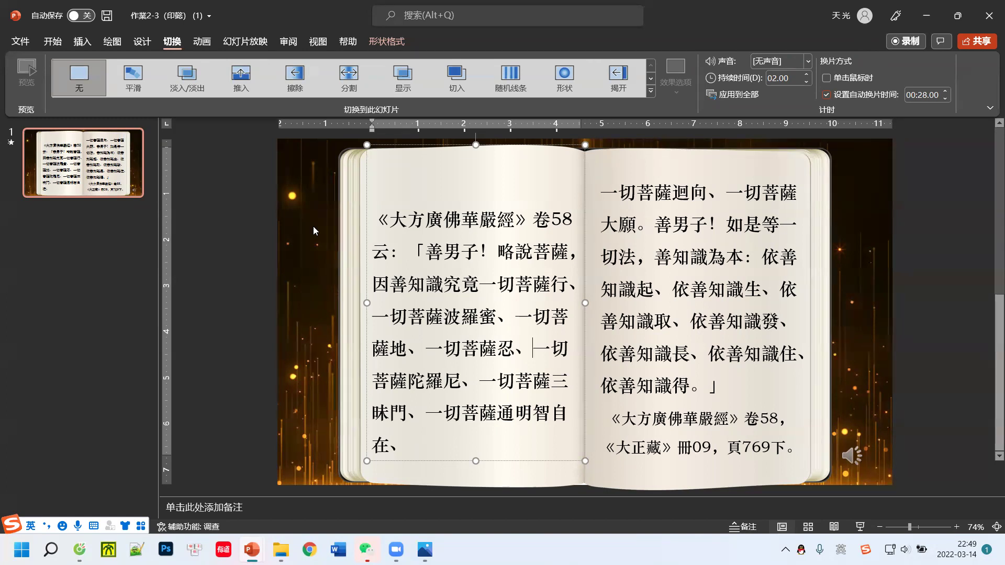
- Examine the animation settings of both page text boxes in 作業2-3 (1), and switch to the 作业2-翻书1 presentation
{"action": "left_click", "coordinate": [201, 44]}
{"action": "left_click", "coordinate": [514, 381]}
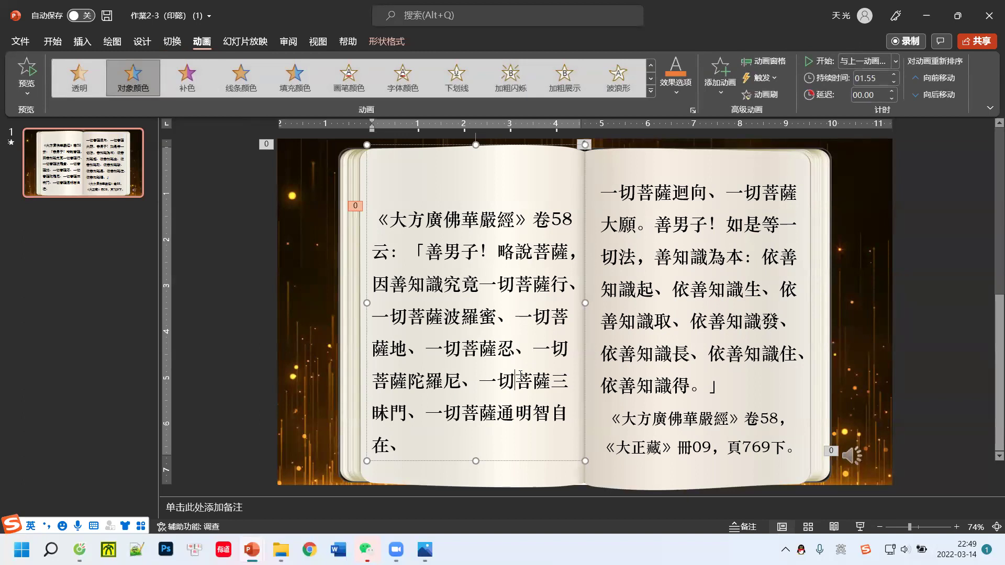
{"action": "left_click", "coordinate": [430, 255]}
{"action": "left_click", "coordinate": [367, 305]}
{"action": "left_click_drag", "start_coordinate": [908, 527], "coordinate": [899, 528]}
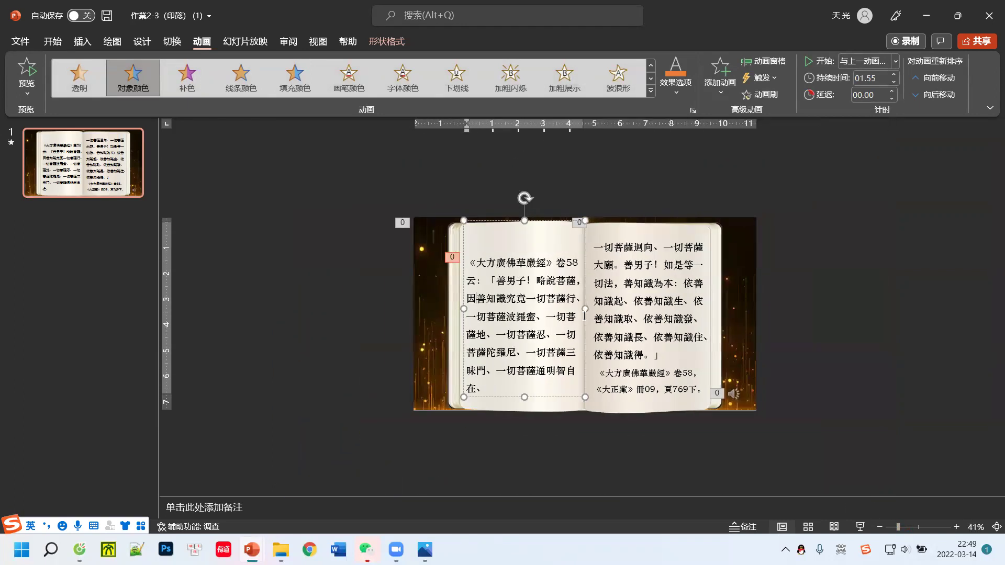
{"action": "left_click", "coordinate": [590, 316]}
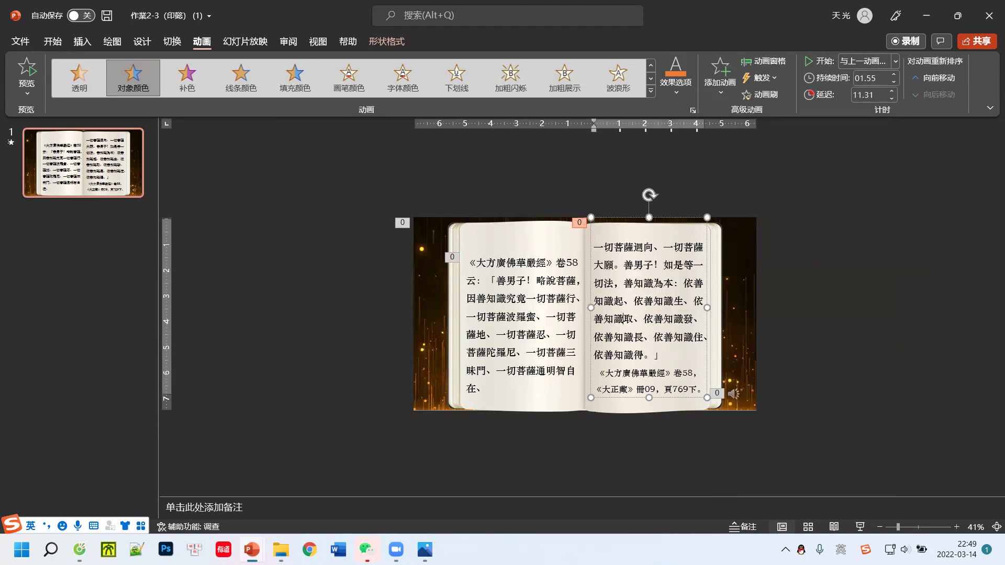
{"action": "mouse_move", "coordinate": [252, 550]}
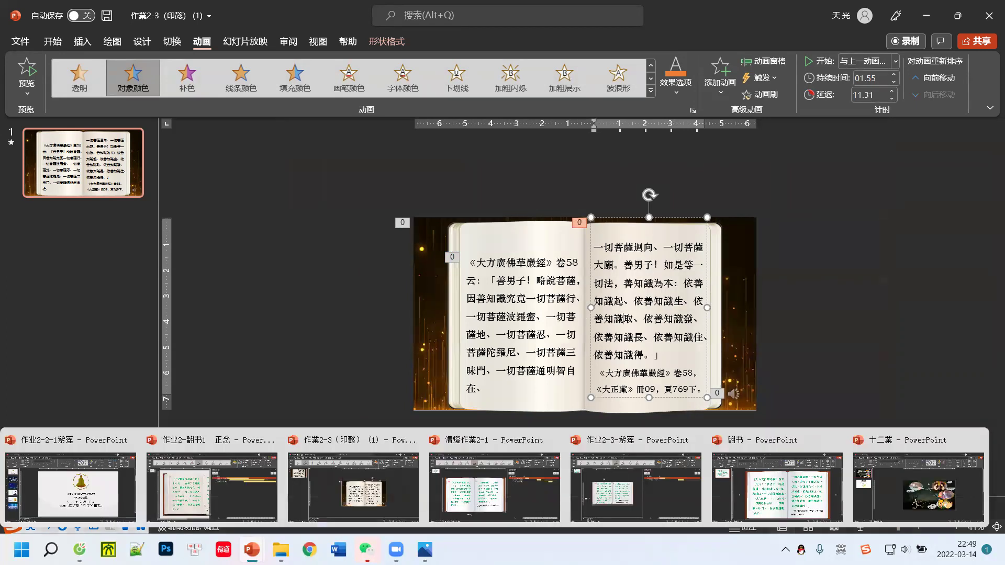
{"action": "left_click", "coordinate": [234, 515]}
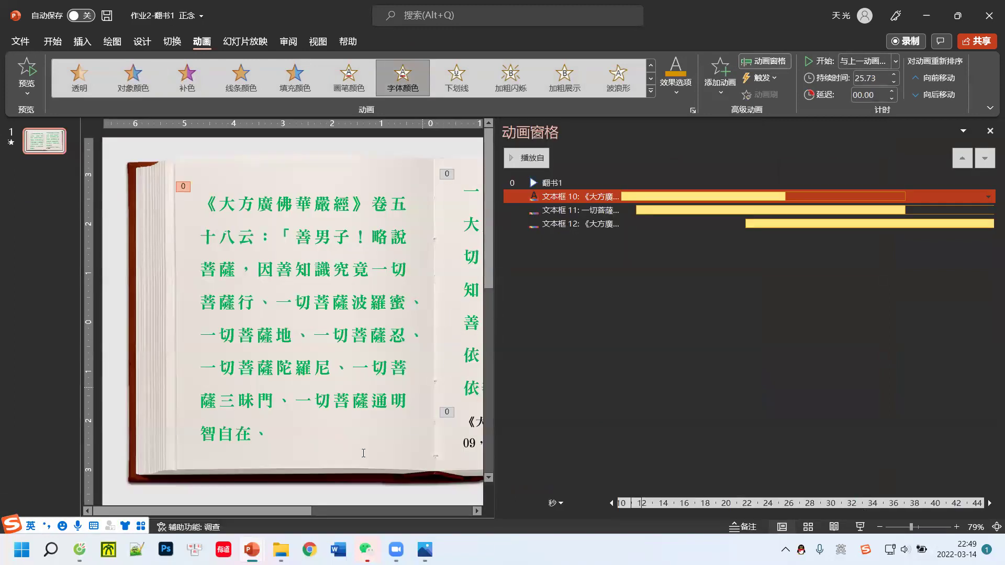
- Open the 翻书 sample from the 样板 folder inside 2翻书 > 作业2 and select its left-page text box
{"action": "mouse_move", "coordinate": [251, 549]}
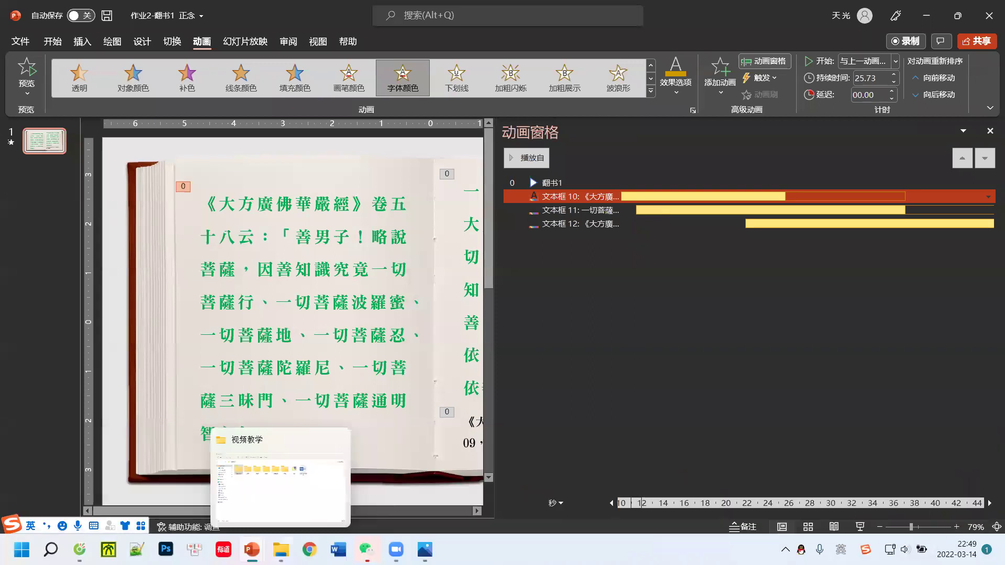
{"action": "left_click", "coordinate": [282, 550]}
{"action": "double_click", "coordinate": [269, 129]}
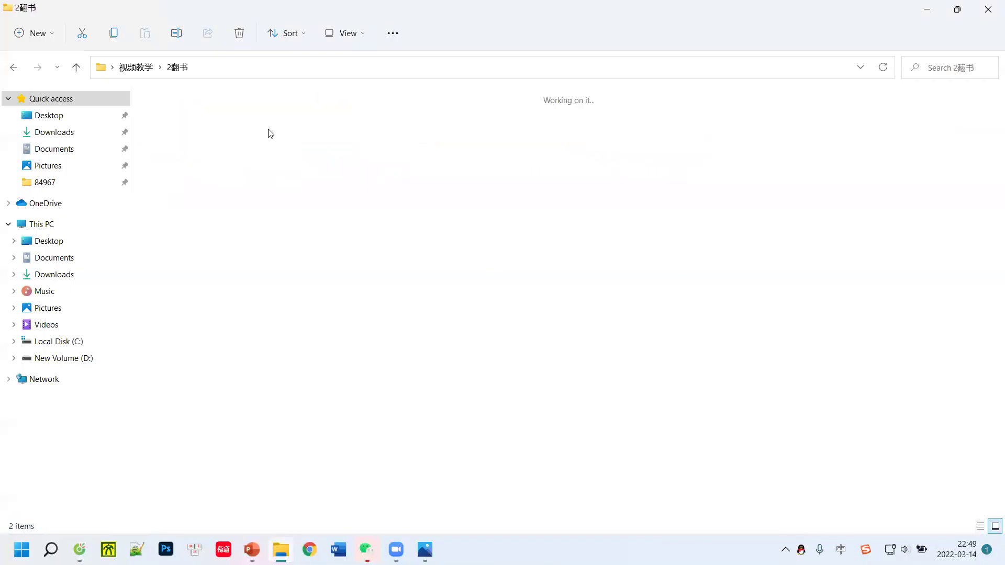
{"action": "double_click", "coordinate": [174, 130]}
{"action": "double_click", "coordinate": [174, 130]}
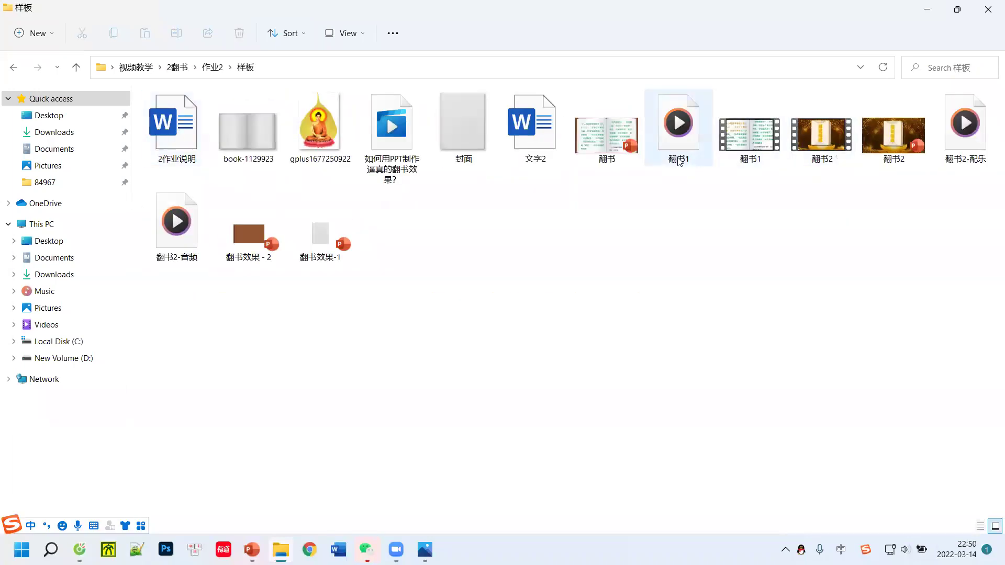
{"action": "left_click", "coordinate": [617, 140]}
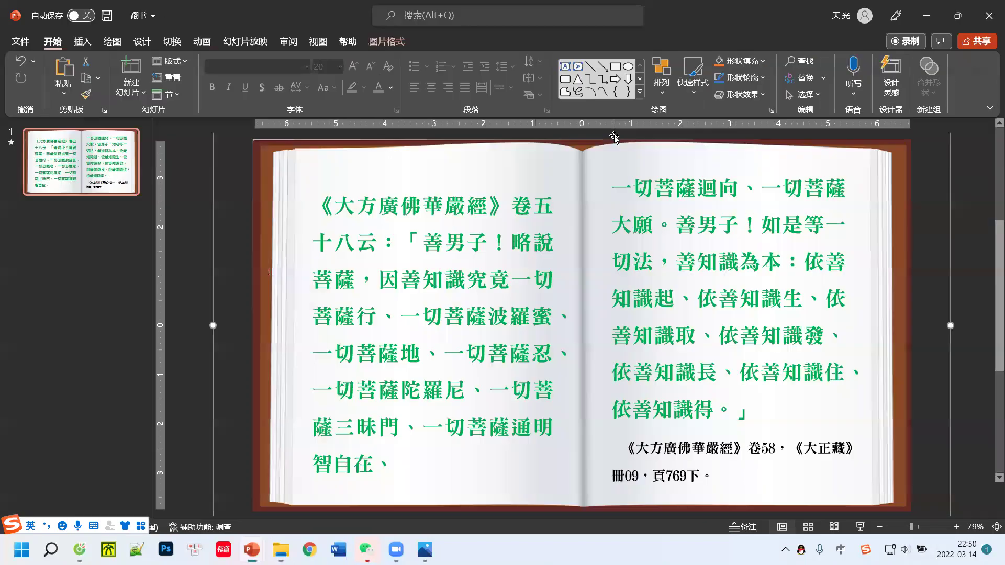
{"action": "left_click", "coordinate": [471, 250]}
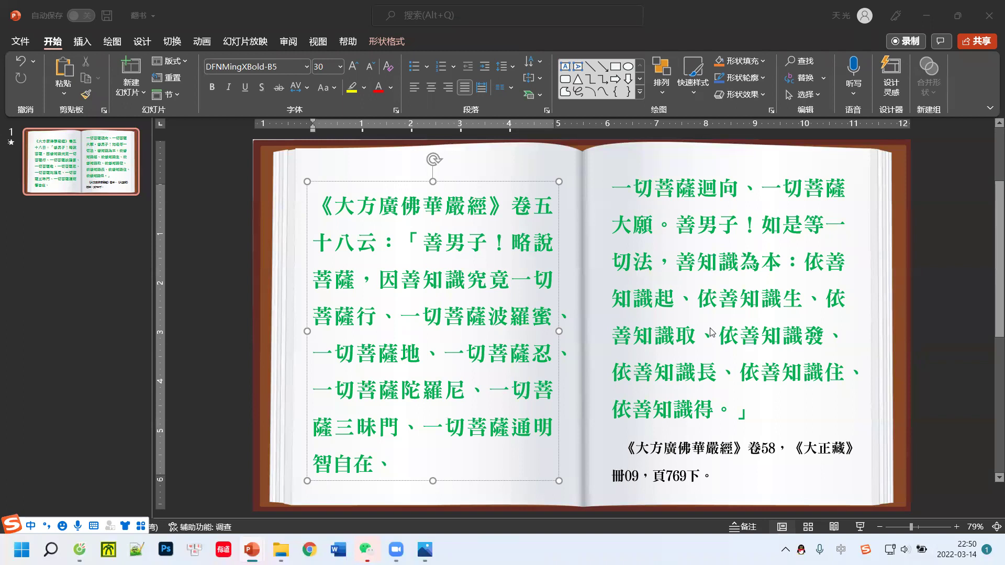
{"action": "left_click", "coordinate": [569, 336]}
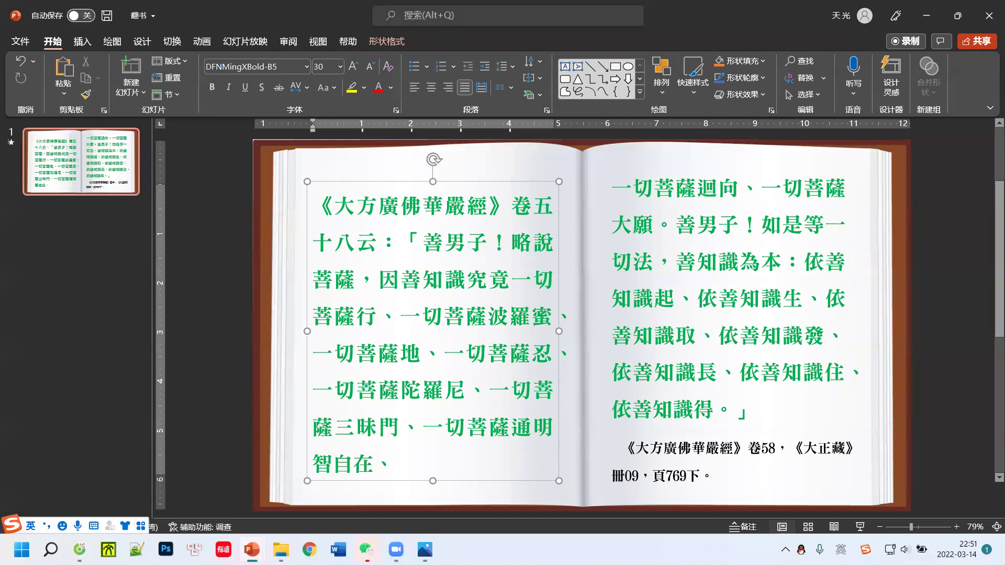
- Return to the 作业2-翻书1 presentation and examine the font and size of its left-page text
{"action": "mouse_move", "coordinate": [252, 550]}
{"action": "left_click", "coordinate": [212, 487]}
{"action": "left_click", "coordinate": [318, 342]}
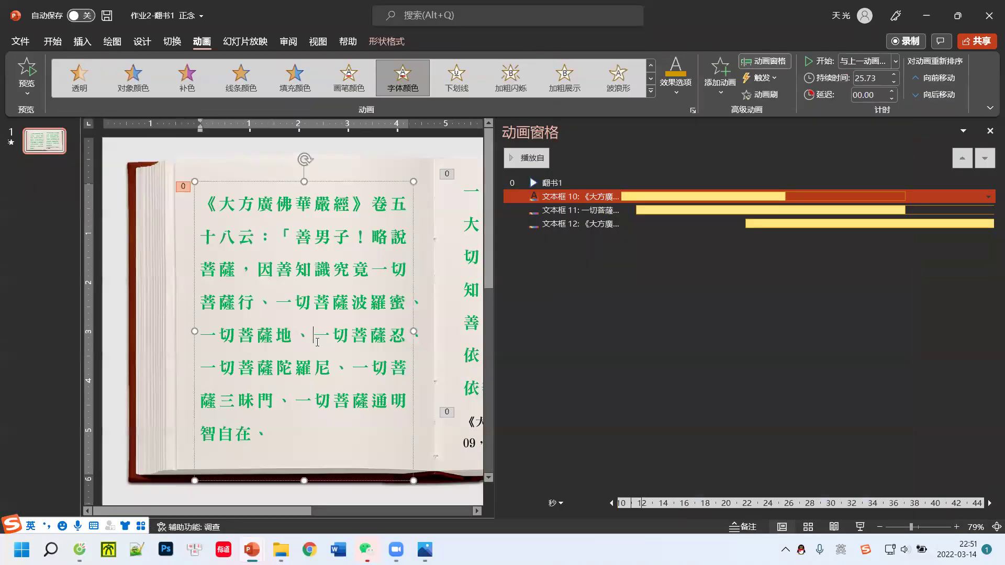
{"action": "left_click", "coordinate": [299, 290]}
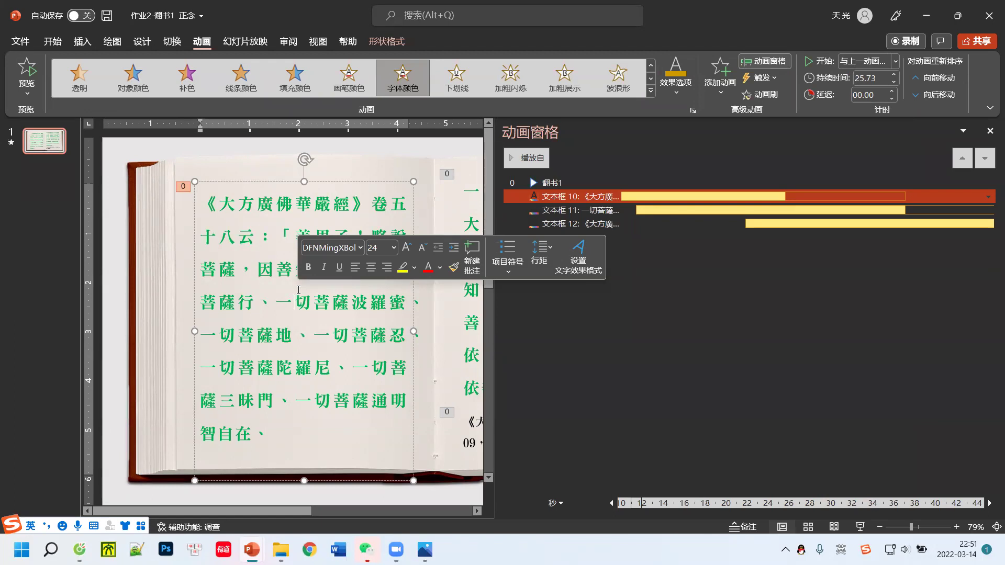
{"action": "left_click", "coordinate": [307, 314]}
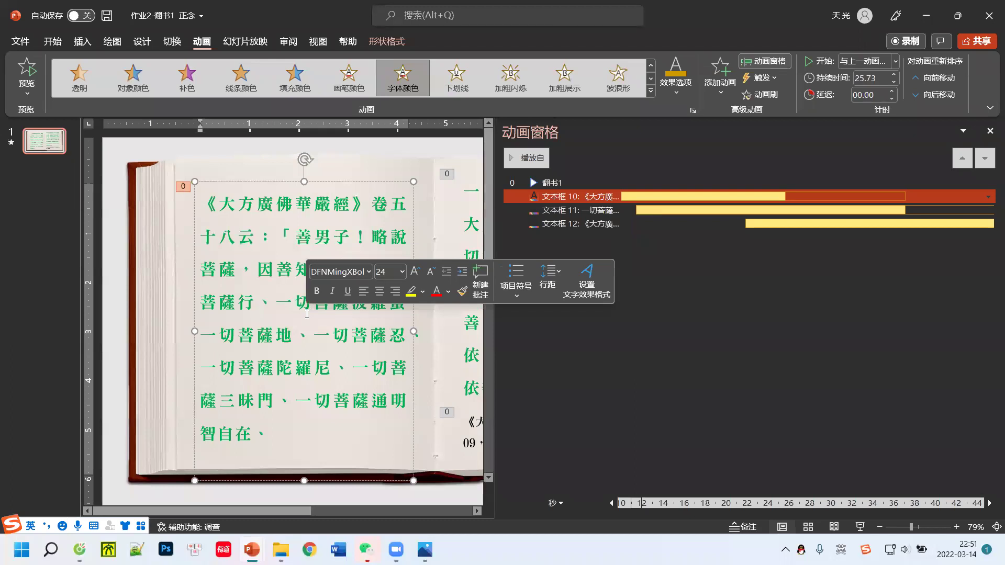
- Narrow the animation pane in 作业2-翻书1 so both book pages fit in the editing area
{"action": "mouse_move", "coordinate": [252, 550]}
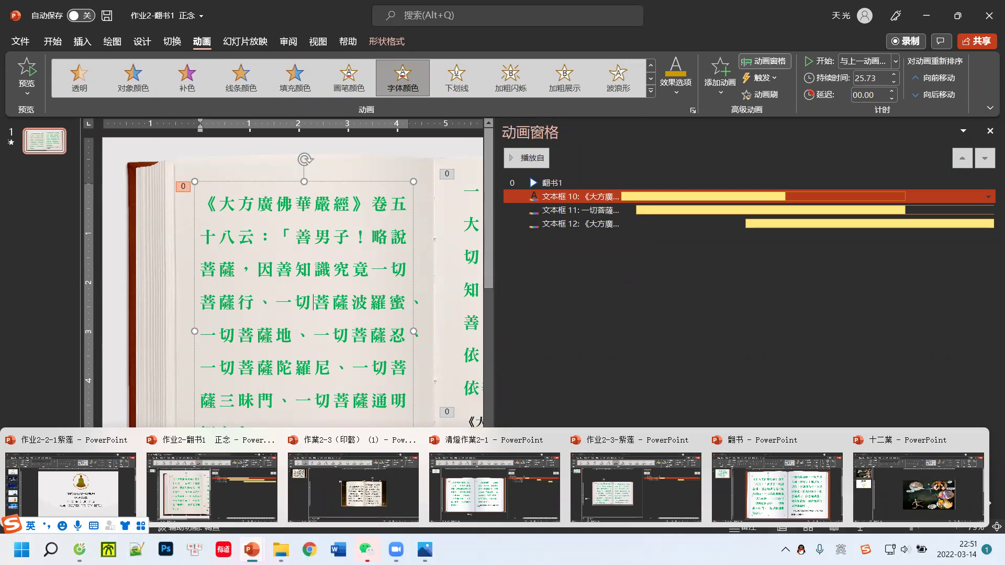
{"action": "mouse_move", "coordinate": [492, 500]}
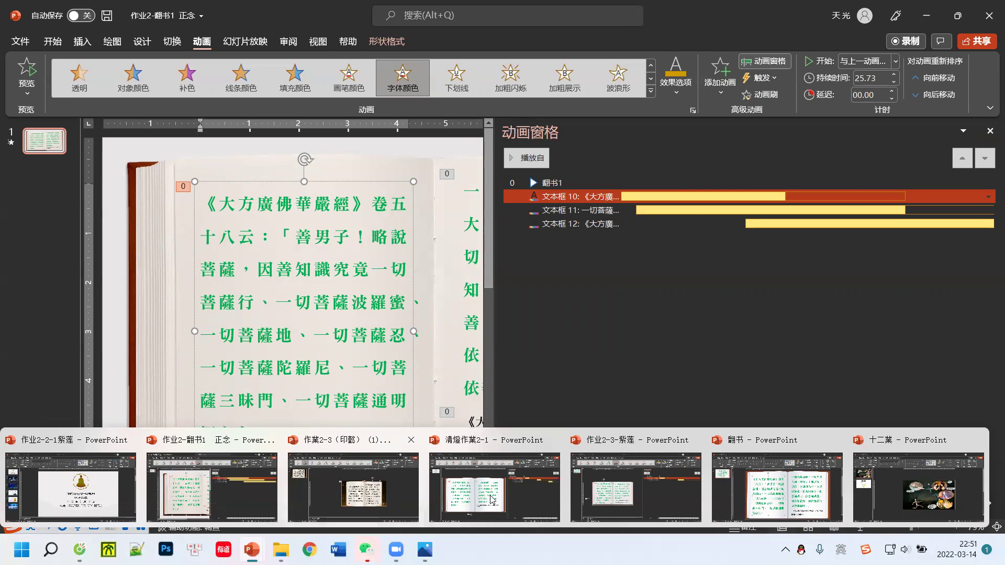
{"action": "mouse_move", "coordinate": [425, 550]}
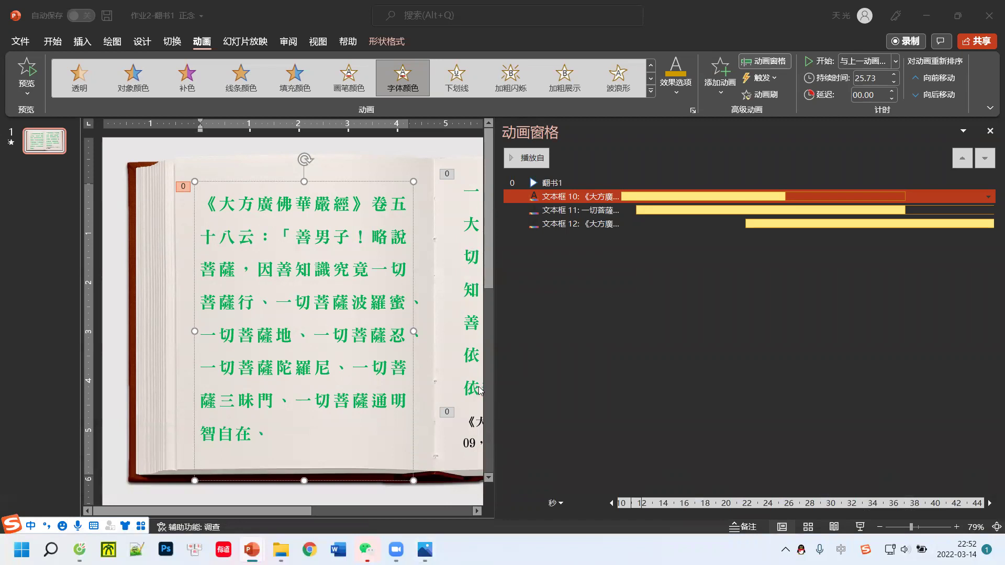
{"action": "left_click", "coordinate": [495, 391]}
{"action": "left_click_drag", "start_coordinate": [492, 394], "coordinate": [833, 391]}
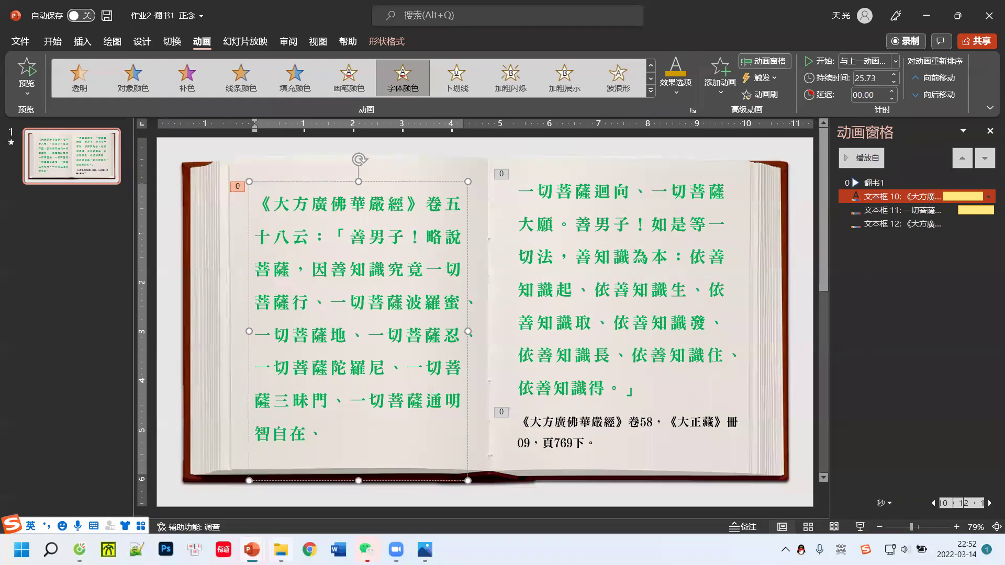
- Return to the 2翻书 folder in File Explorer and show the homework files in the 作业3 folder
{"action": "left_click", "coordinate": [282, 550]}
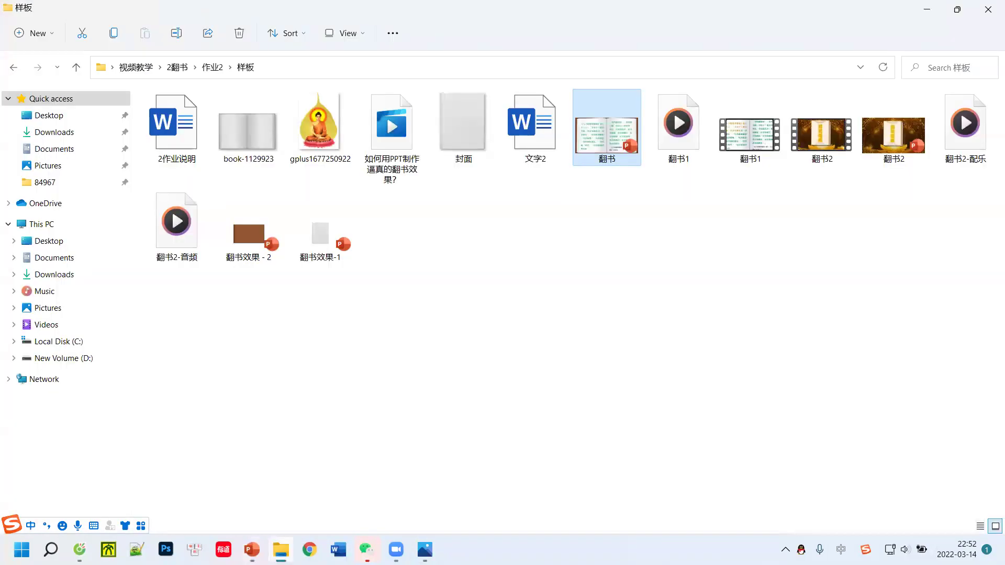
{"action": "left_click", "coordinate": [177, 67]}
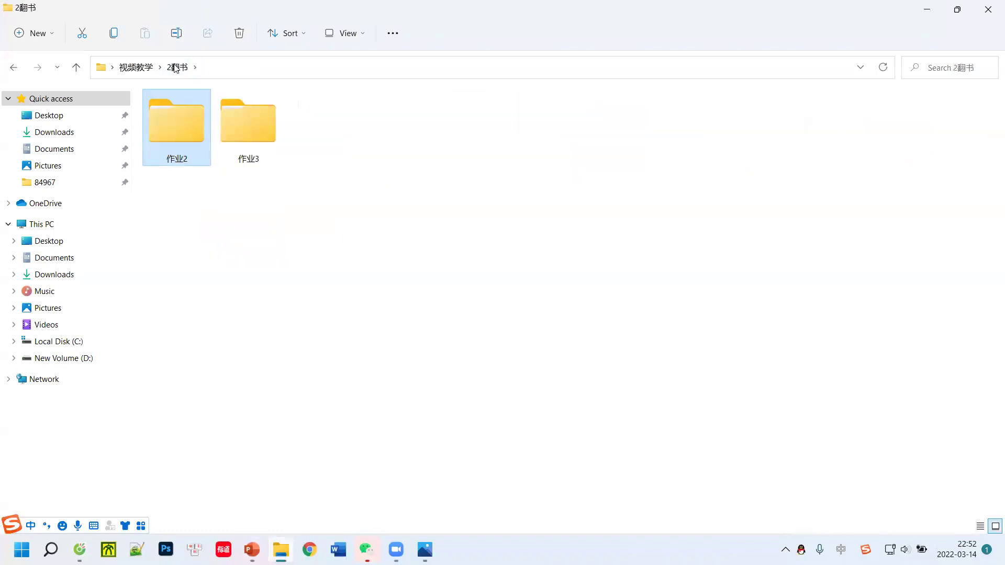
{"action": "double_click", "coordinate": [249, 131]}
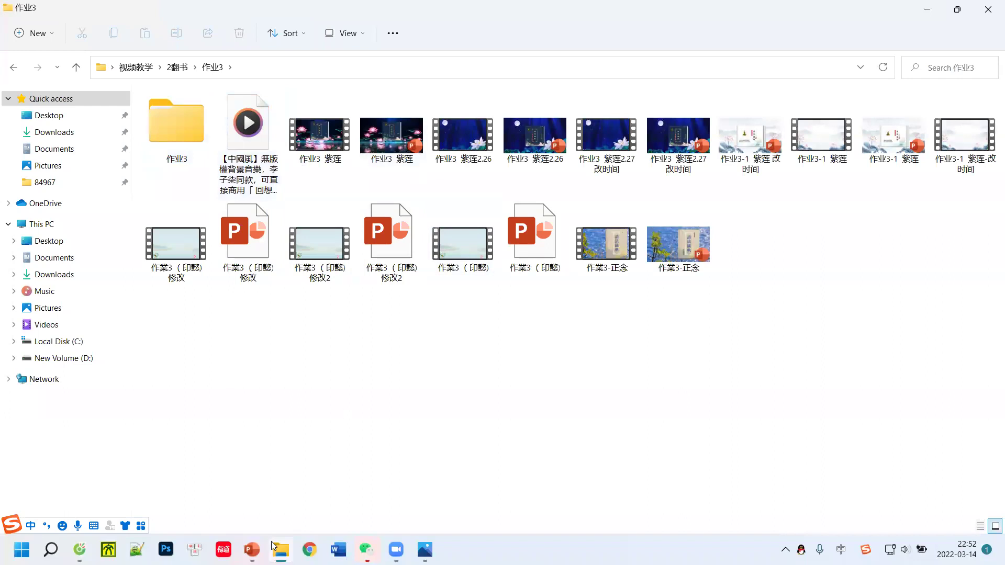
- Switch to the 作业2-2-1 presentation and move slide 2's uppermost audio icon farther up and away from the slide
{"action": "mouse_move", "coordinate": [252, 550]}
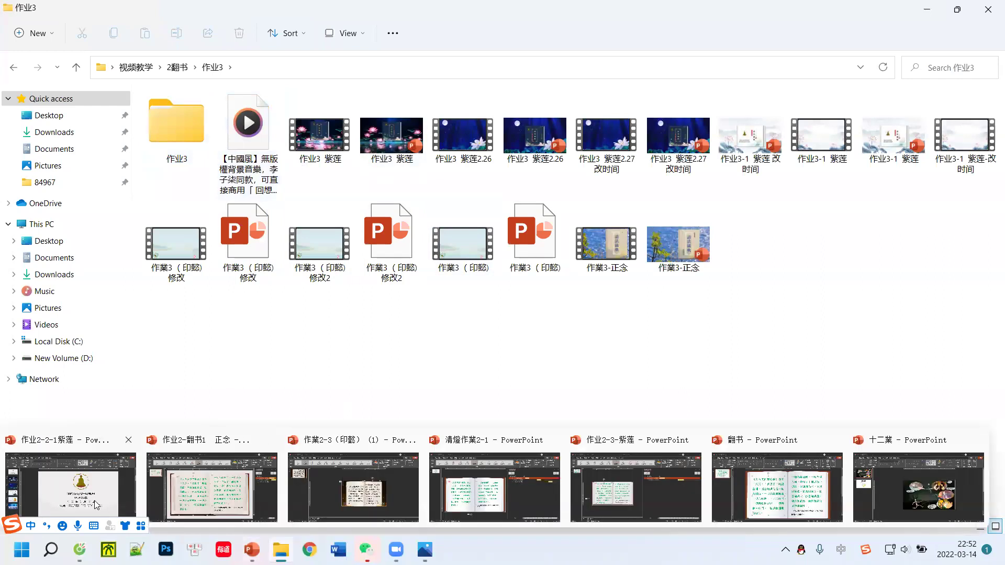
{"action": "left_click", "coordinate": [96, 506]}
{"action": "left_click", "coordinate": [71, 217]}
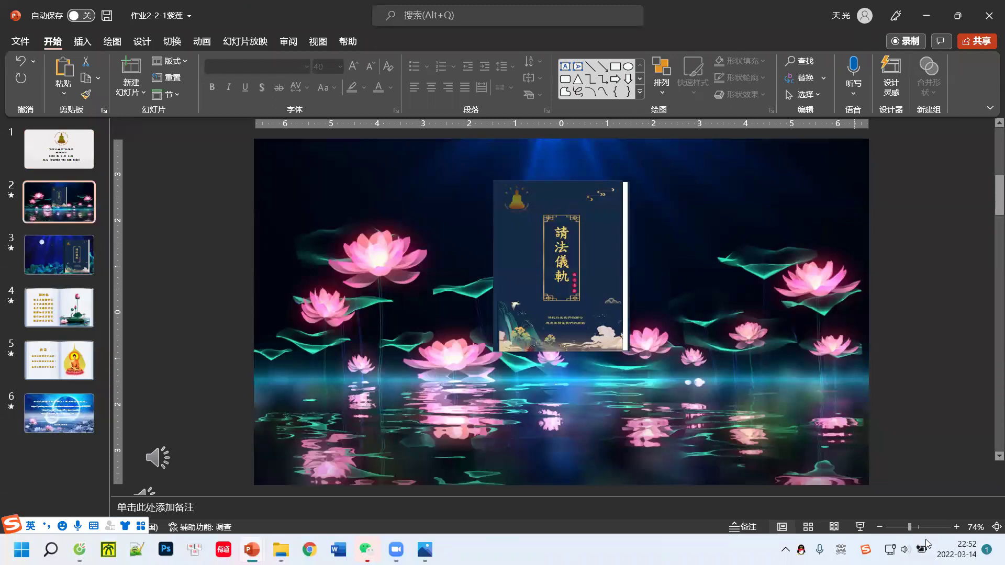
{"action": "left_click_drag", "start_coordinate": [910, 527], "coordinate": [904, 532]}
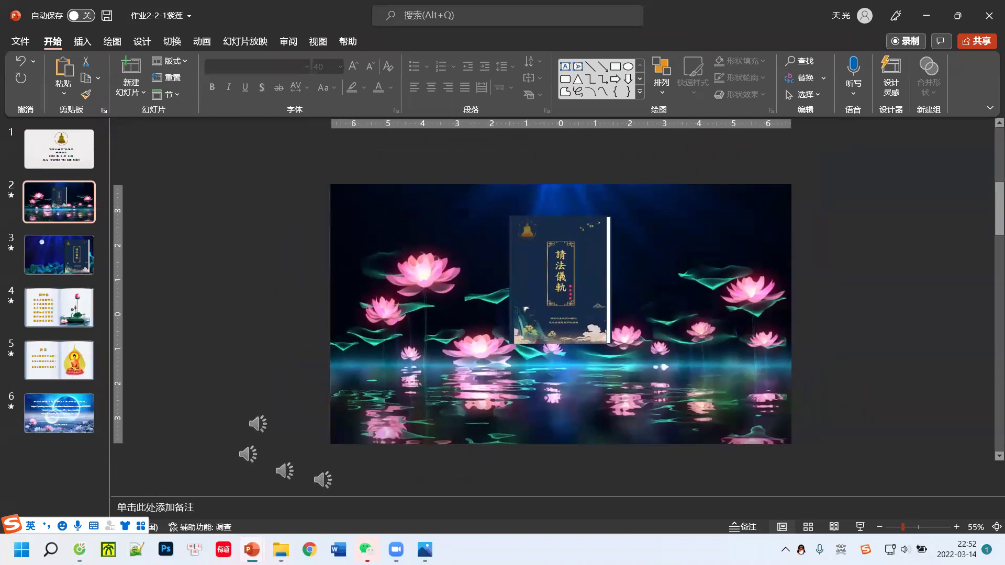
{"action": "left_click", "coordinate": [257, 425]}
{"action": "left_click_drag", "start_coordinate": [258, 425], "coordinate": [176, 347]}
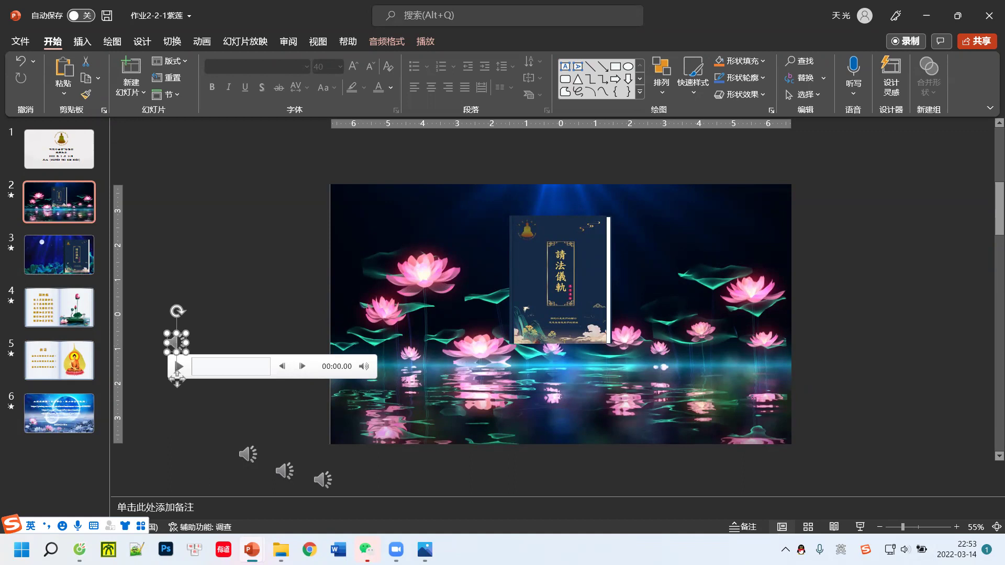
- Switch to the 翻书 presentation and browse the available fonts for the left-page text without changing it
{"action": "mouse_move", "coordinate": [252, 550]}
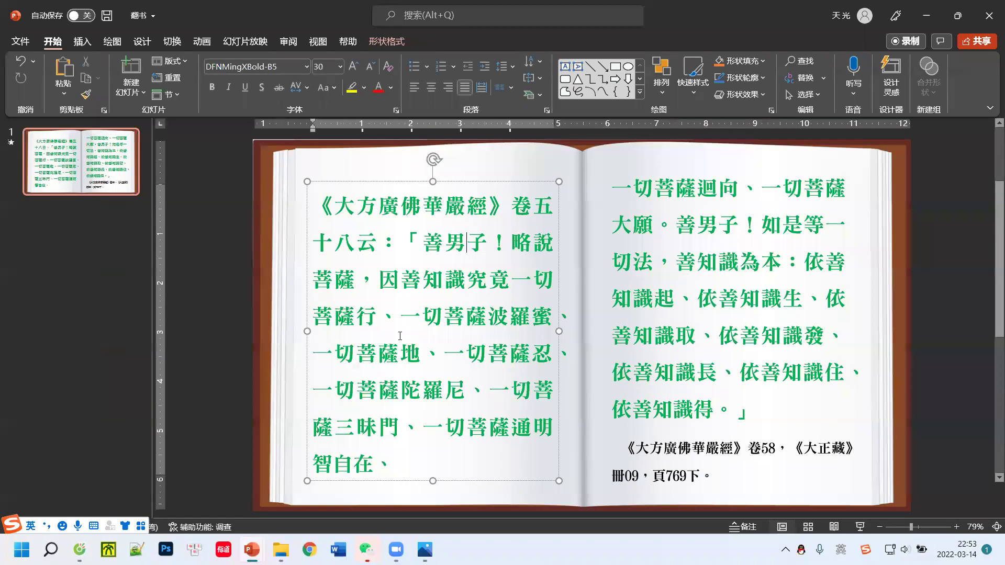
{"action": "left_click", "coordinate": [791, 500]}
{"action": "left_click", "coordinate": [307, 67]}
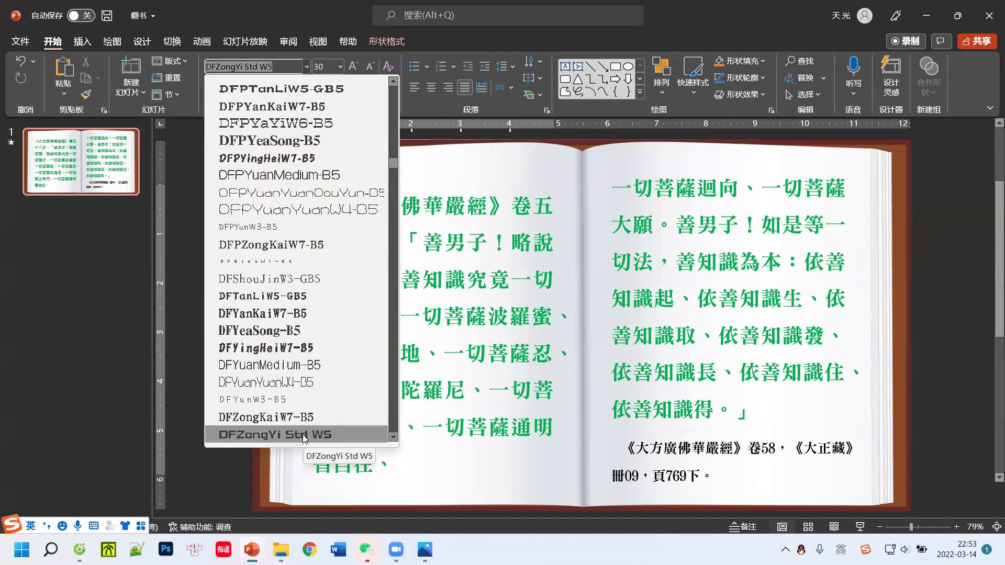
{"action": "left_click", "coordinate": [532, 401]}
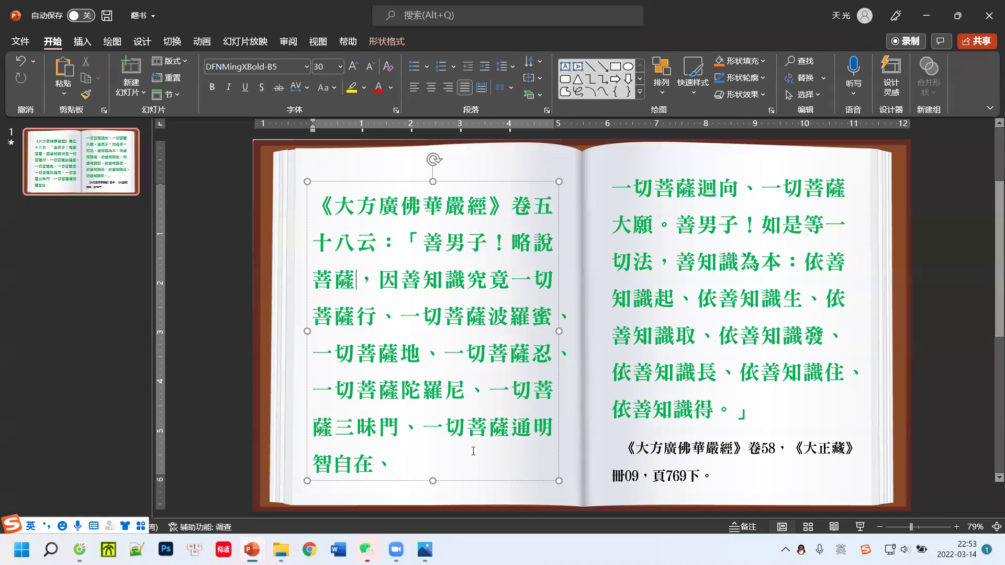
- Return to the 作业3 folder window, go up to the 2翻书 folder, and reopen 作业3
{"action": "mouse_move", "coordinate": [281, 550]}
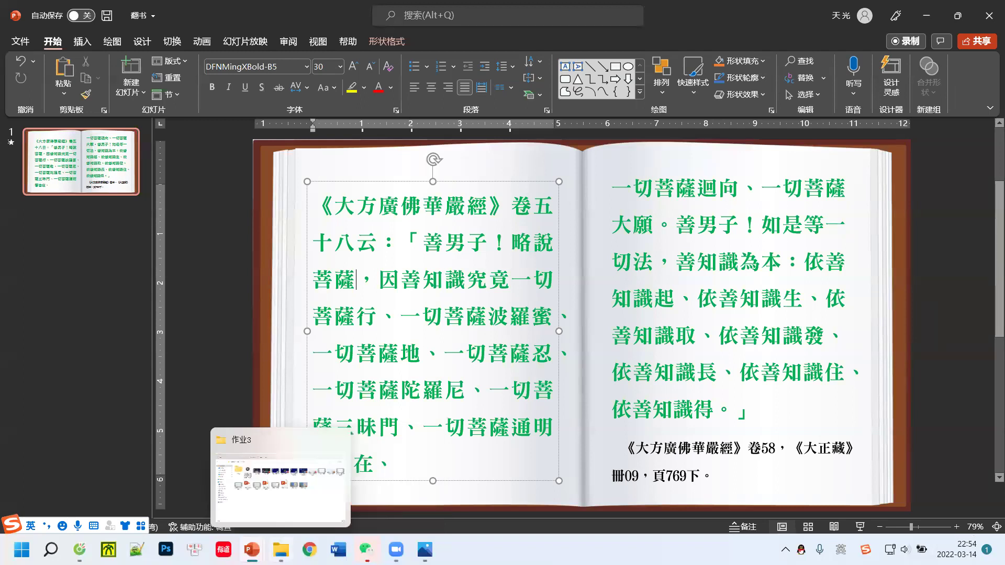
{"action": "left_click", "coordinate": [328, 496]}
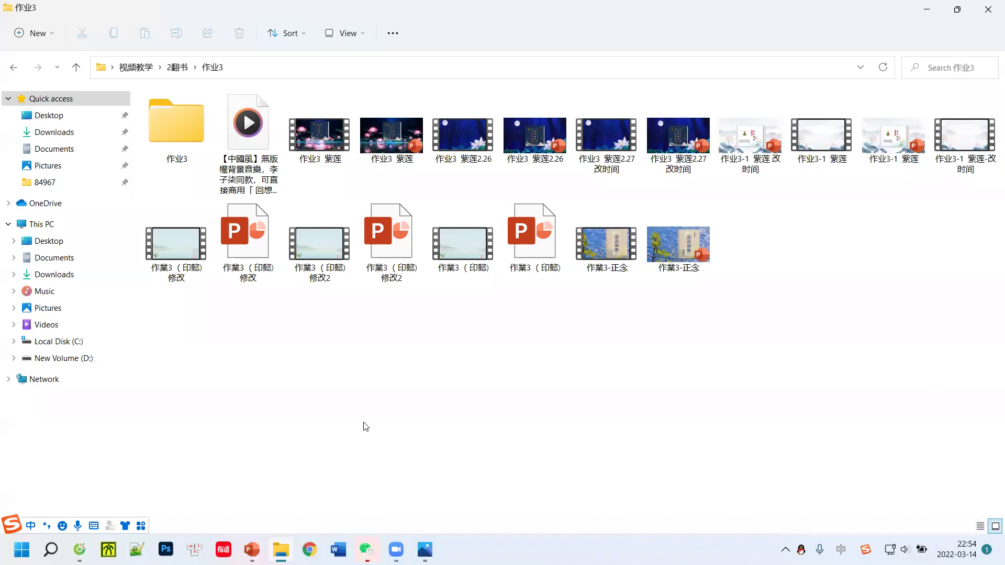
{"action": "left_click", "coordinate": [177, 67]}
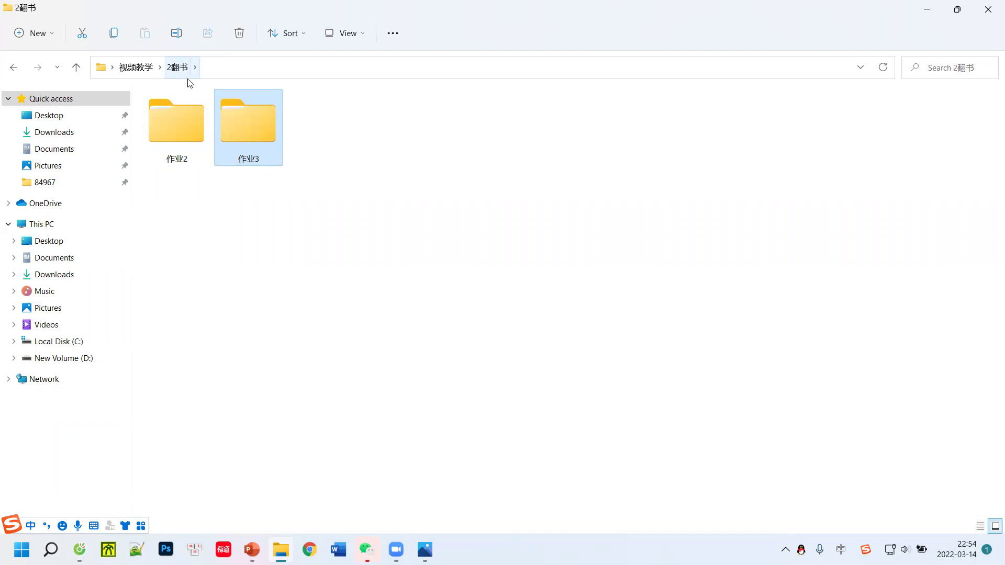
{"action": "double_click", "coordinate": [243, 122]}
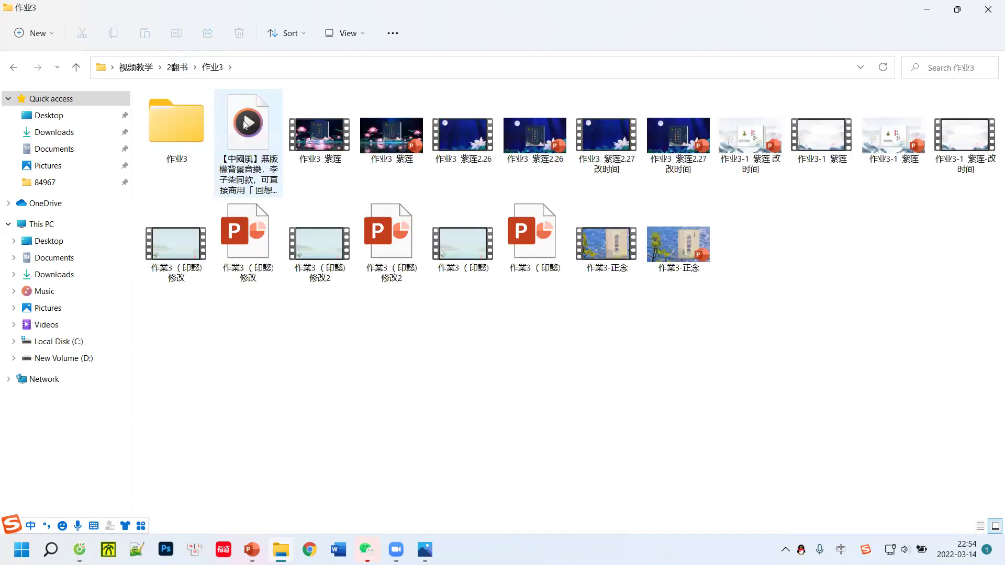